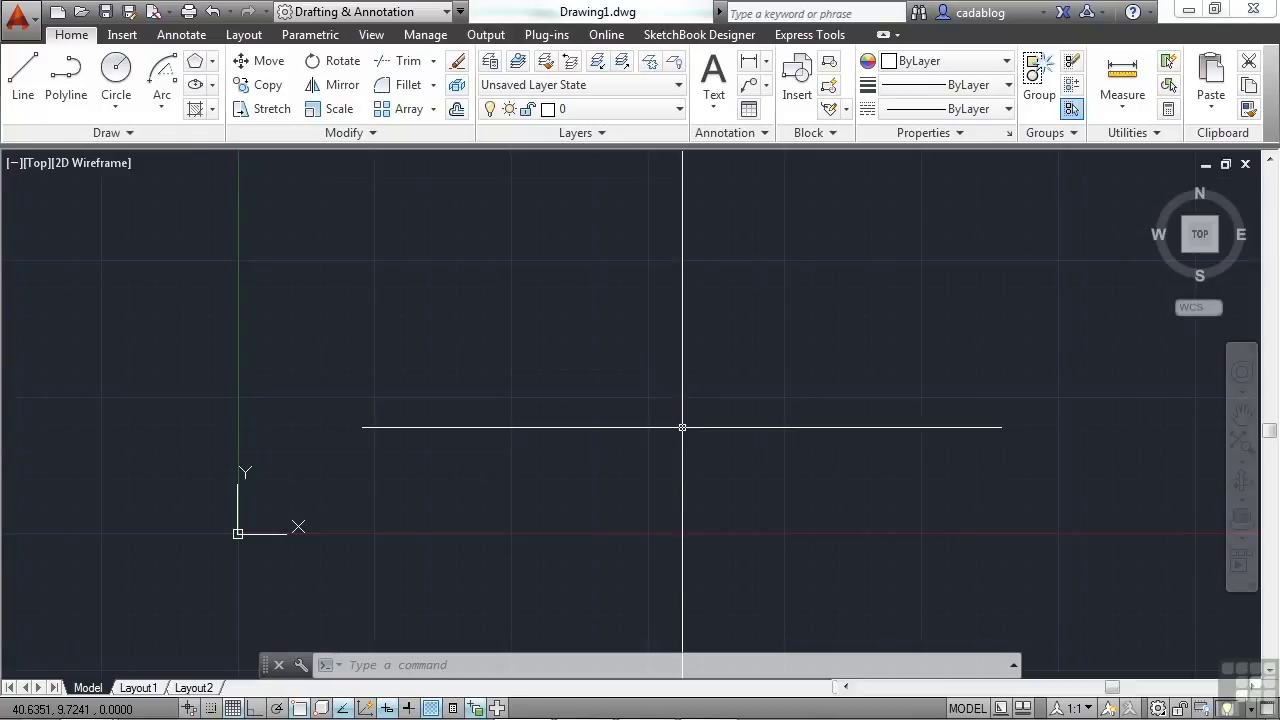
Open the drawing architectural_-_annotation_scaling_and_multileaders.dwg from the 06 project folder
scroll(551, 429, down, 2)
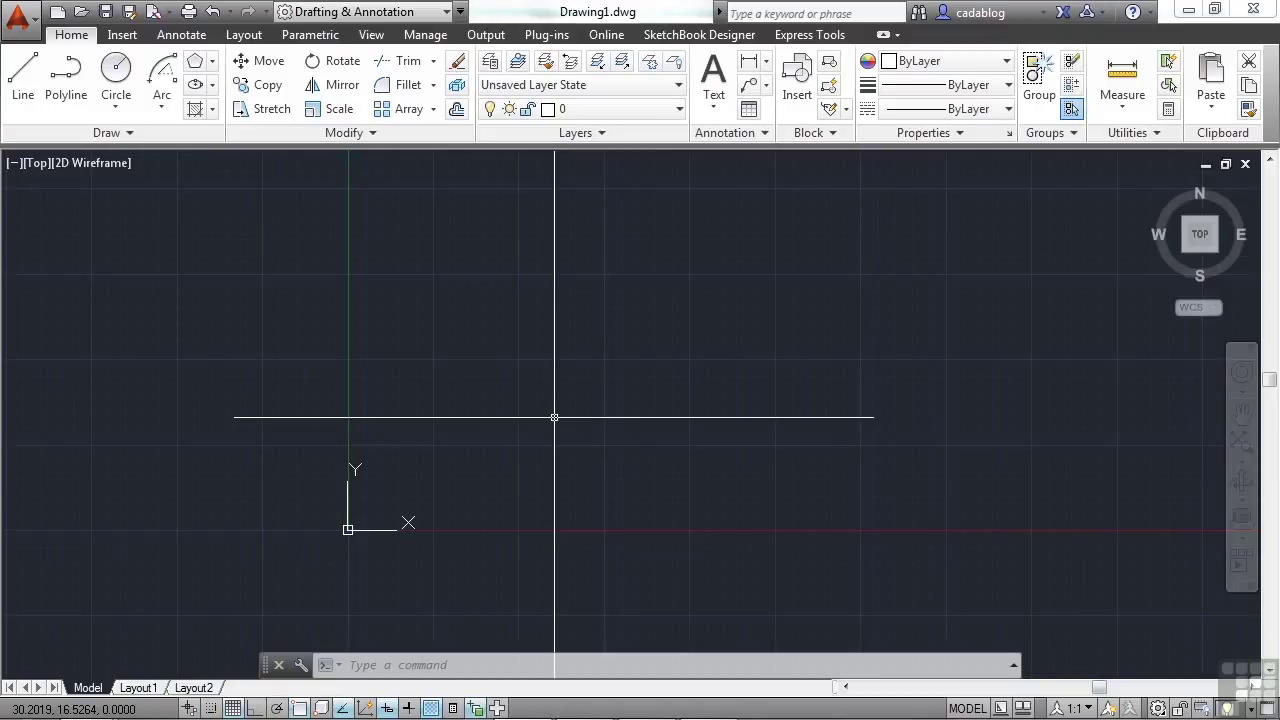
text(open)
key(Return)
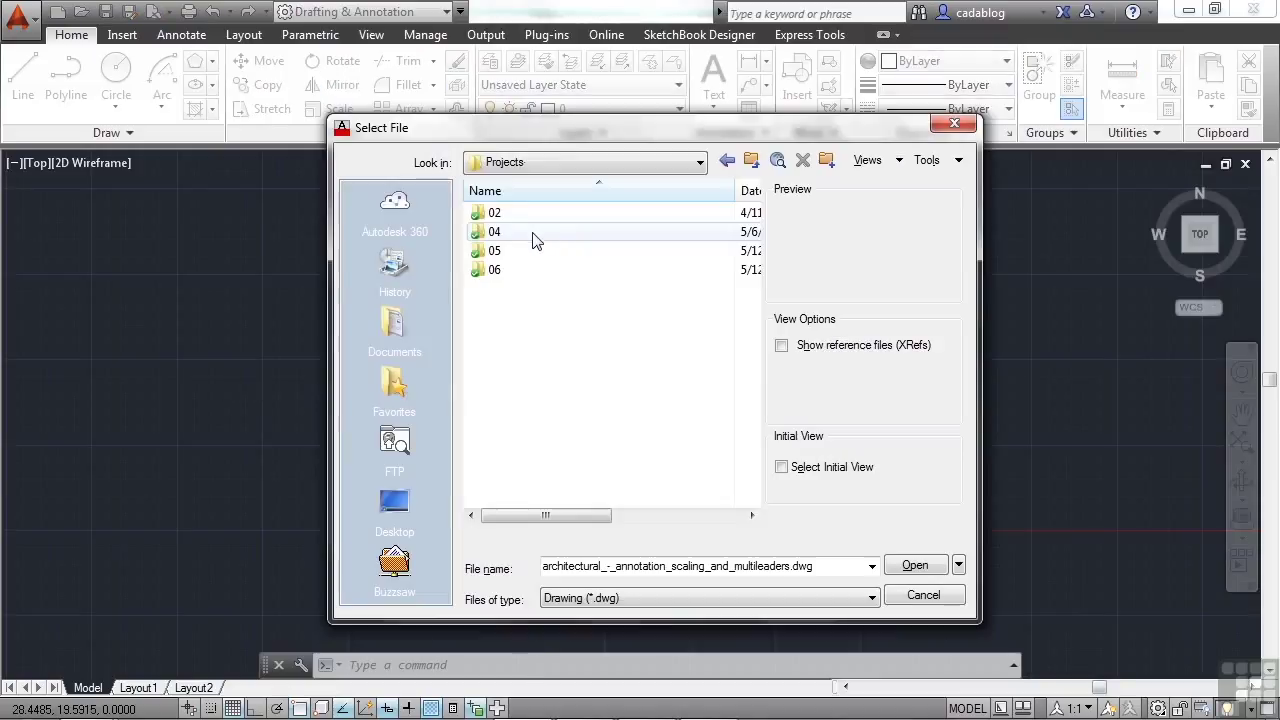
double_click(503, 272)
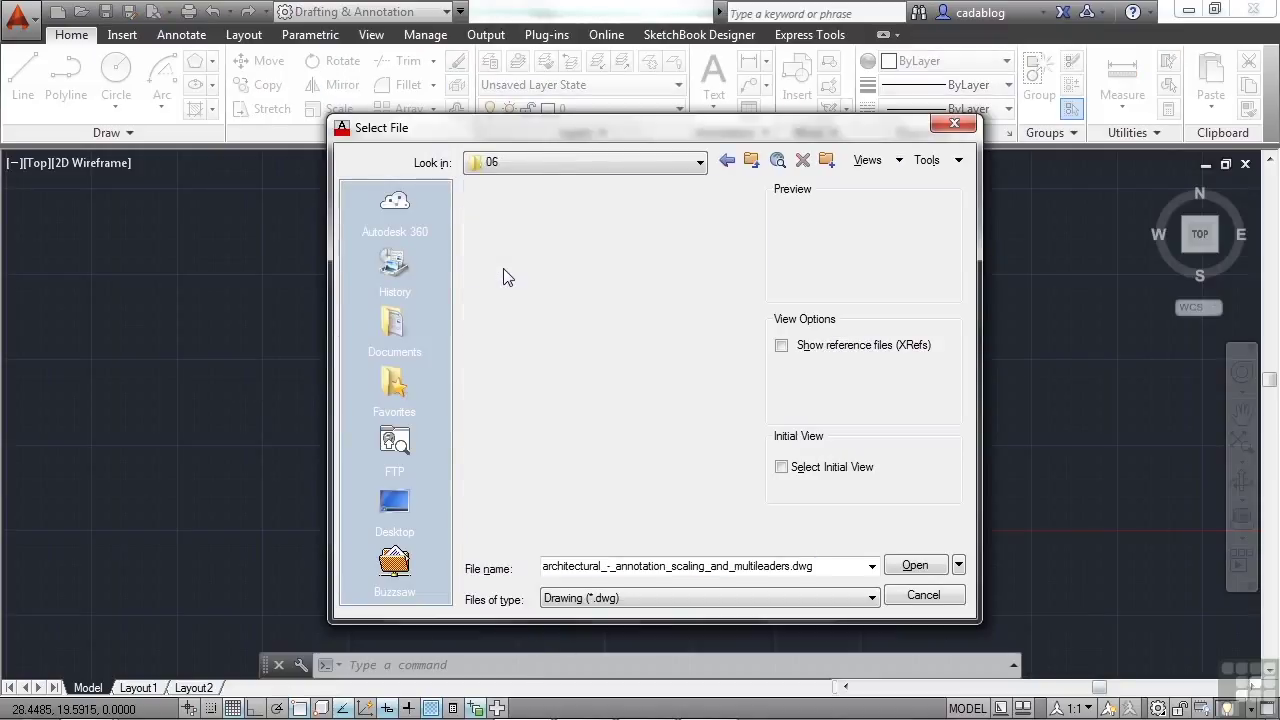
click(592, 215)
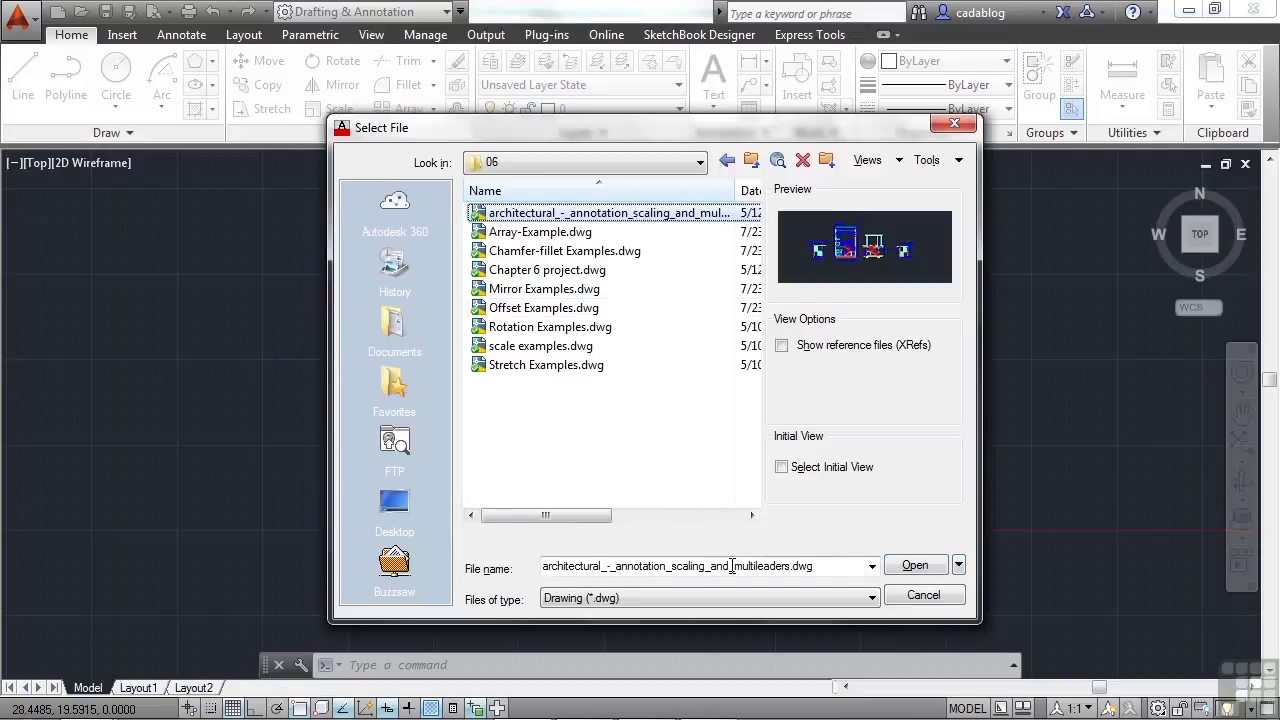
click(905, 566)
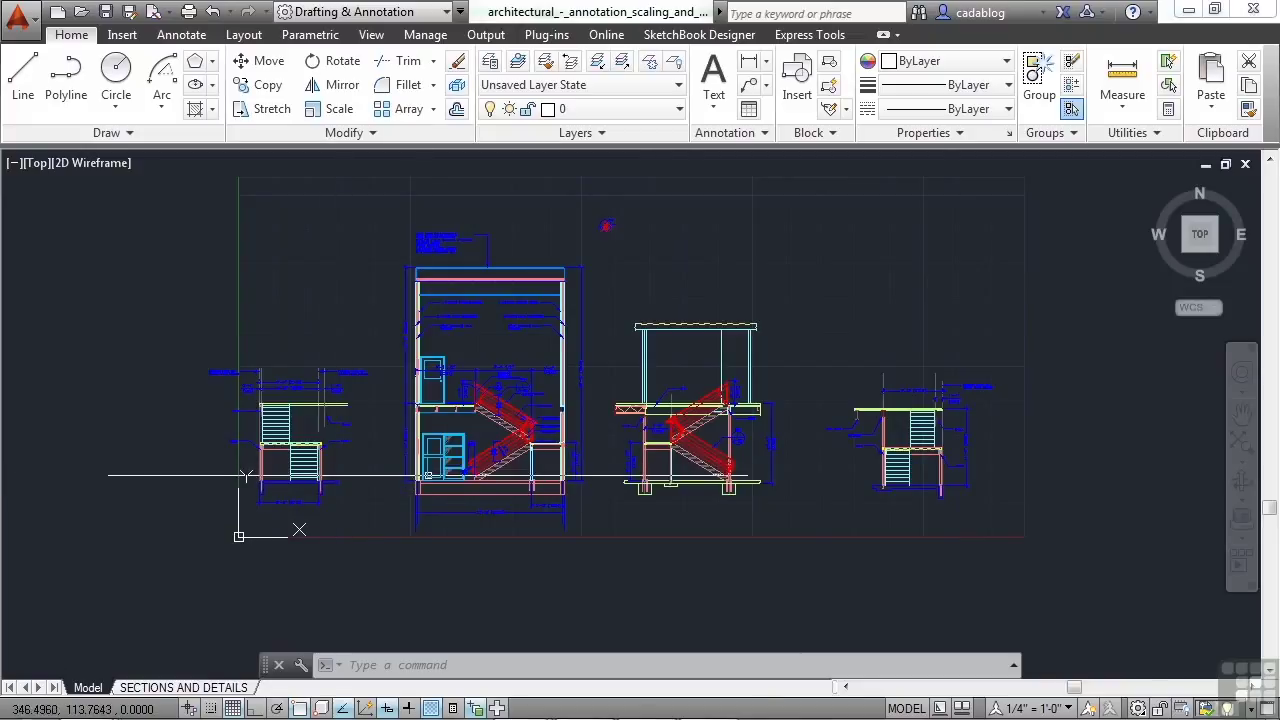
Examine the stair sections across the drawing, ending close up on the corrugated roof of the second large section
scroll(428, 462, up, 4)
scroll(645, 445, up, 4)
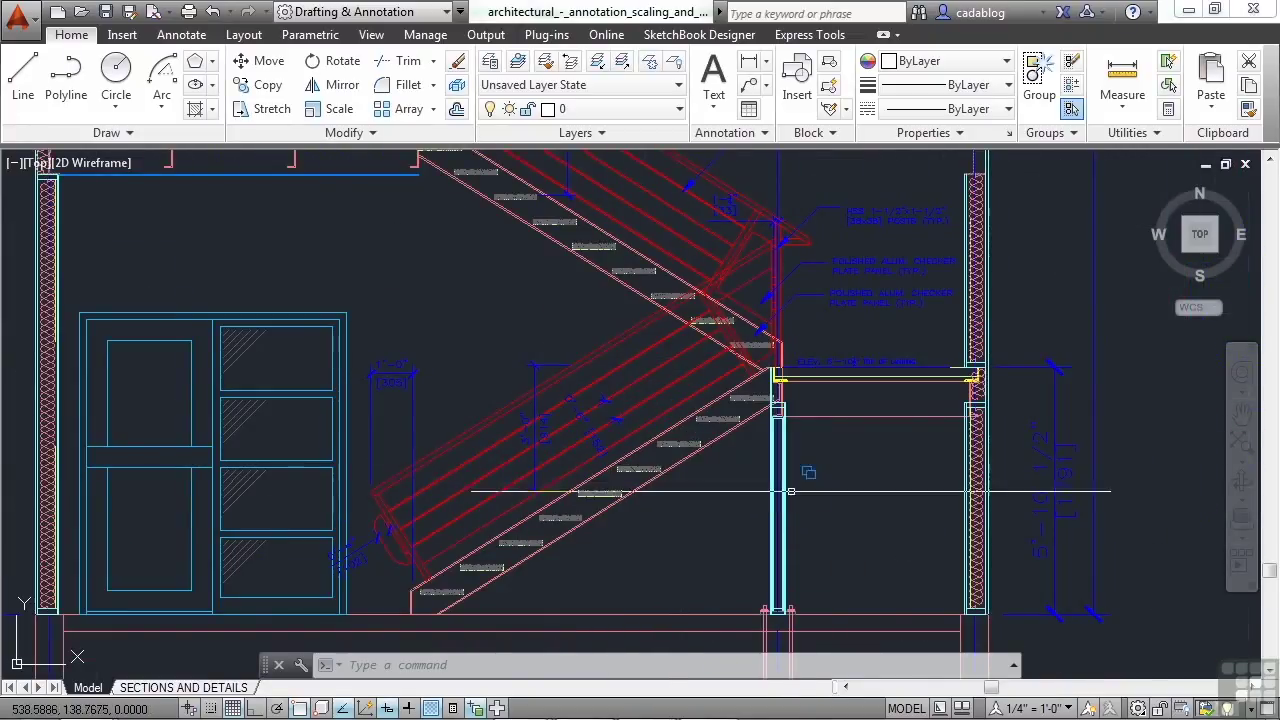
scroll(219, 450, down, 5)
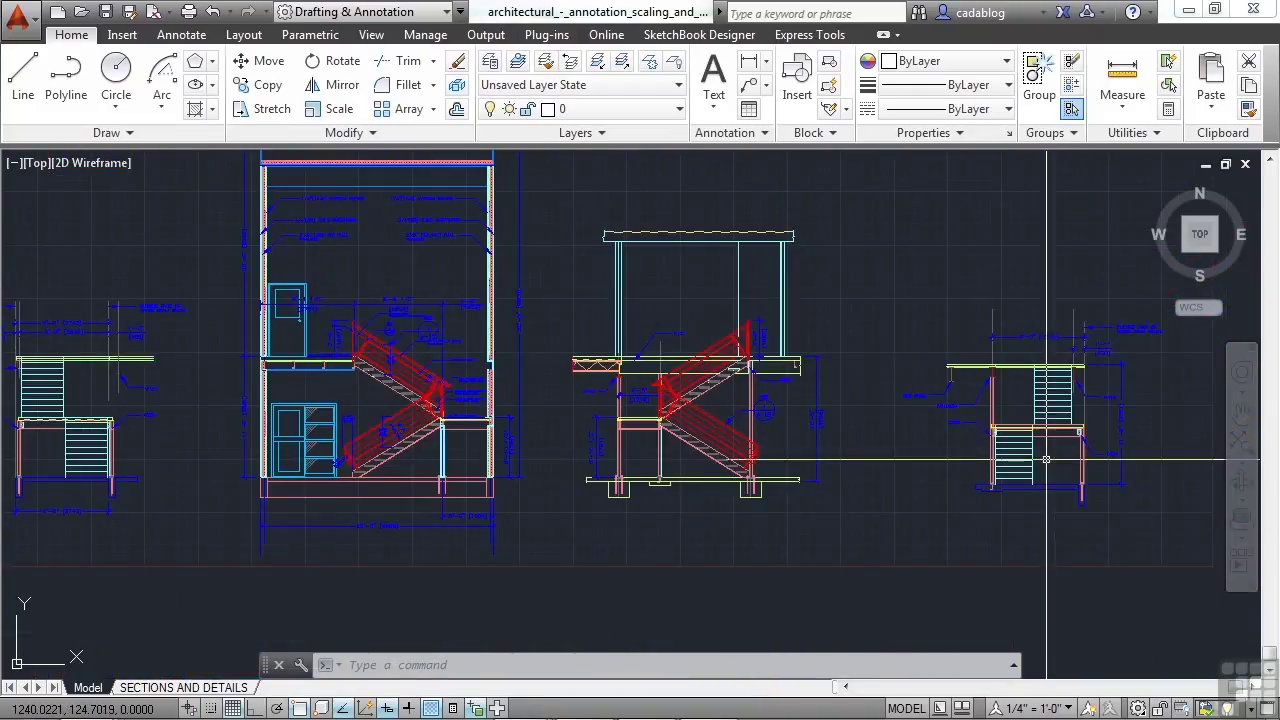
middle_drag(223, 407, 302, 411)
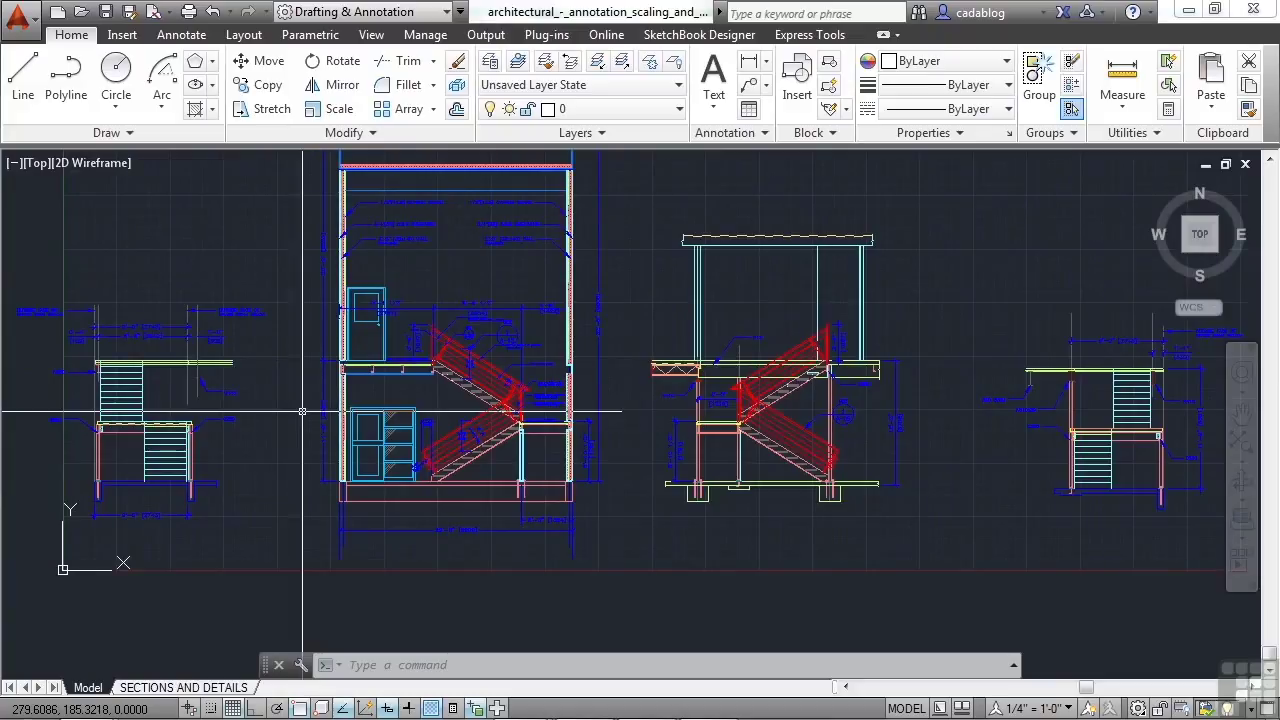
mouse_move(310, 311)
middle_down()
mouse_move(429, 417)
mouse_move(457, 410)
middle_up()
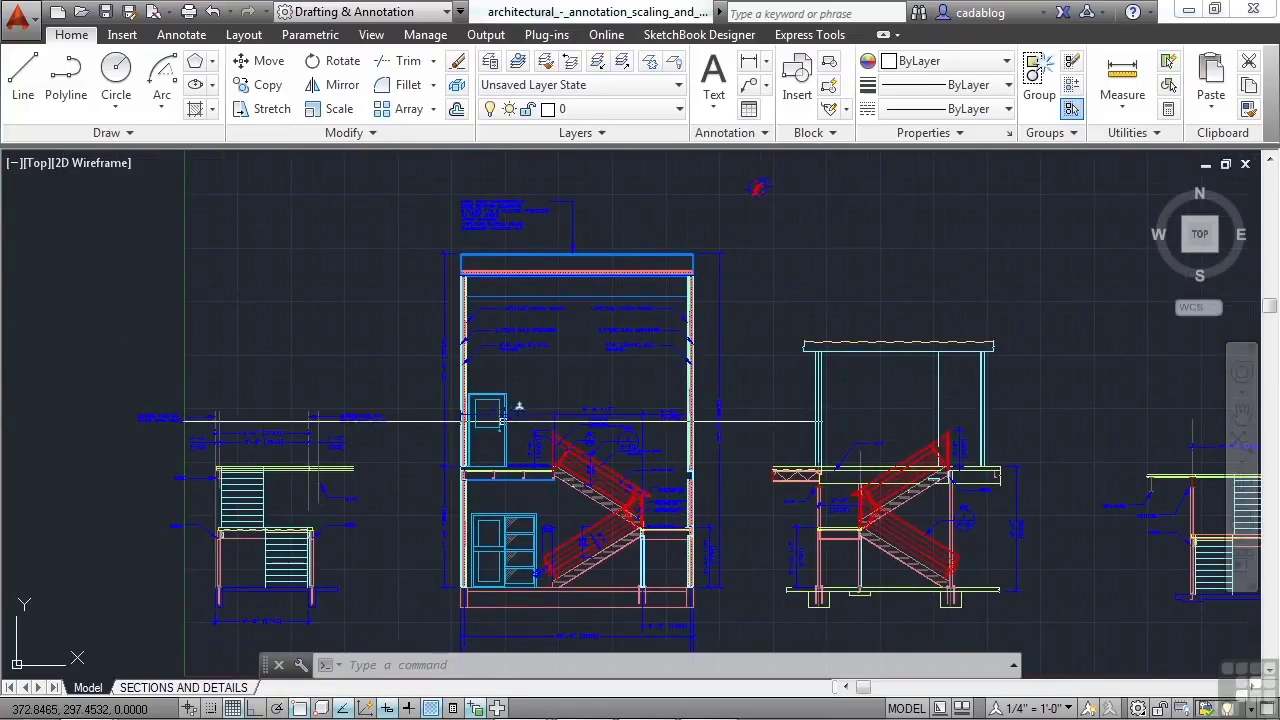
scroll(866, 409, up, 2)
scroll(942, 383, up, 3)
middle_drag(877, 374, 677, 459)
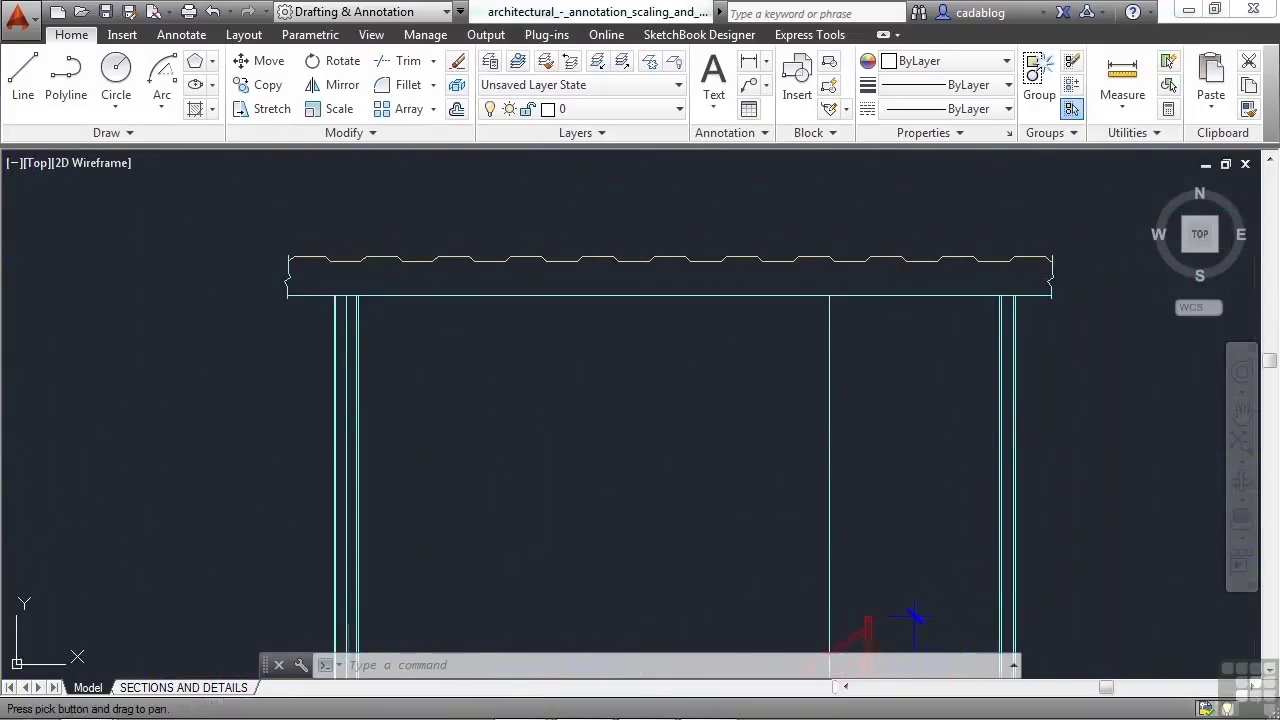
Check the roof's lower horizontal line and its corrugated deck line for overlapping objects using selection cycling, leaving nothing selected
click(765, 297)
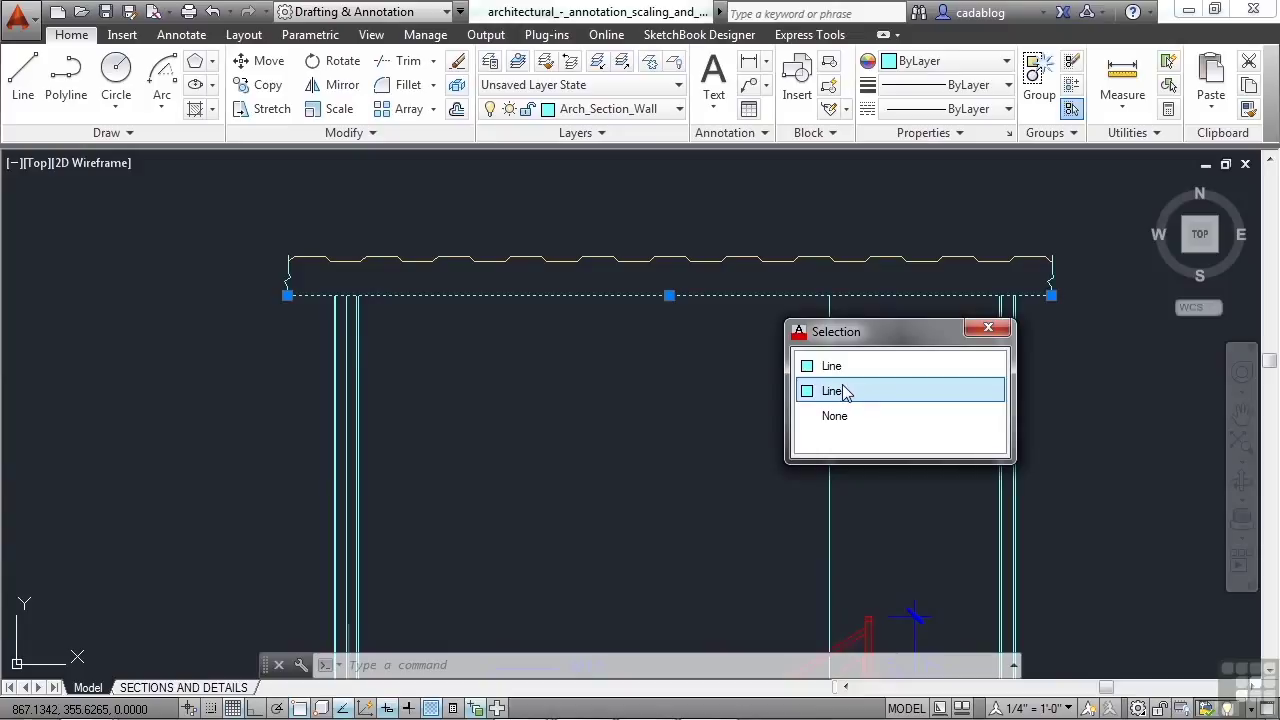
key(Escape)
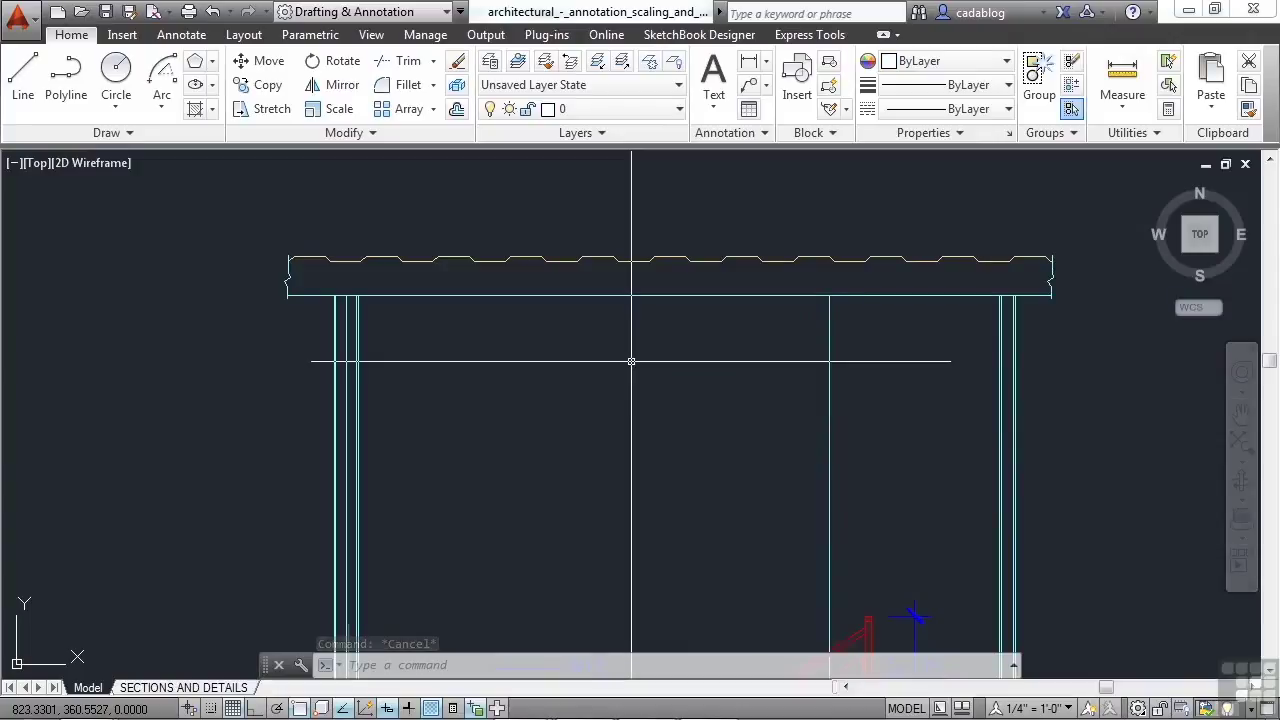
click(678, 295)
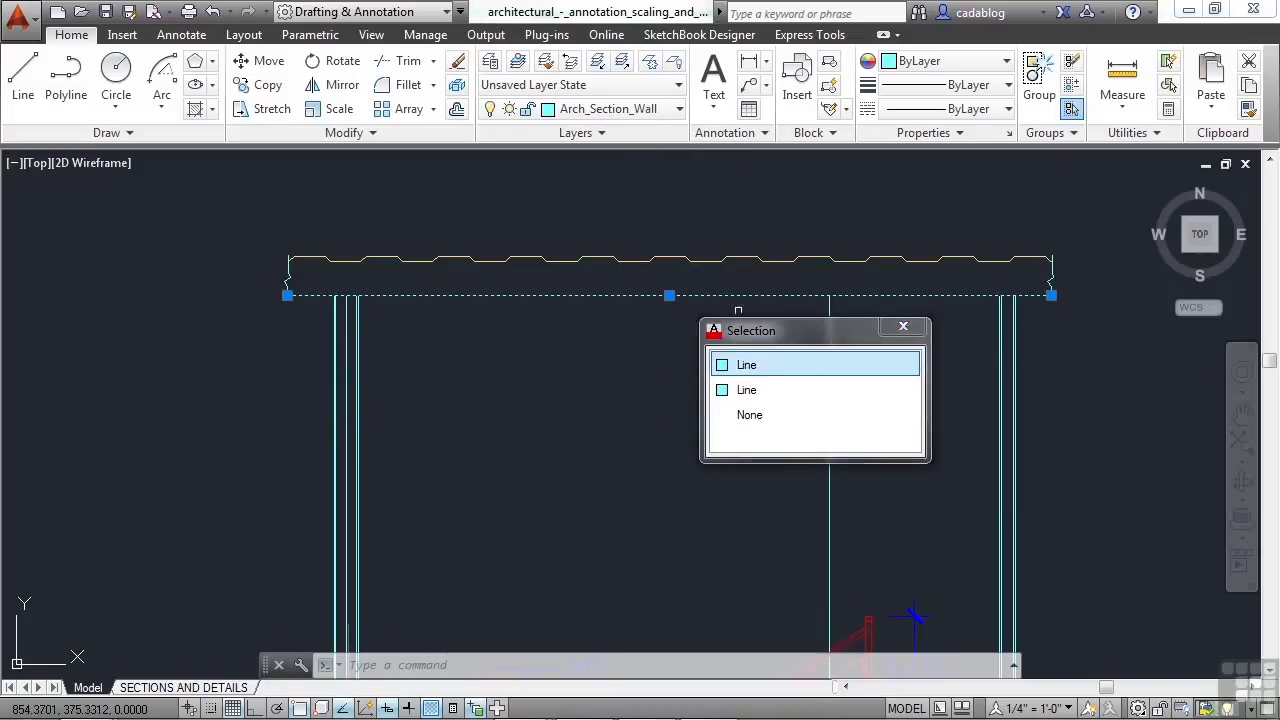
click(903, 326)
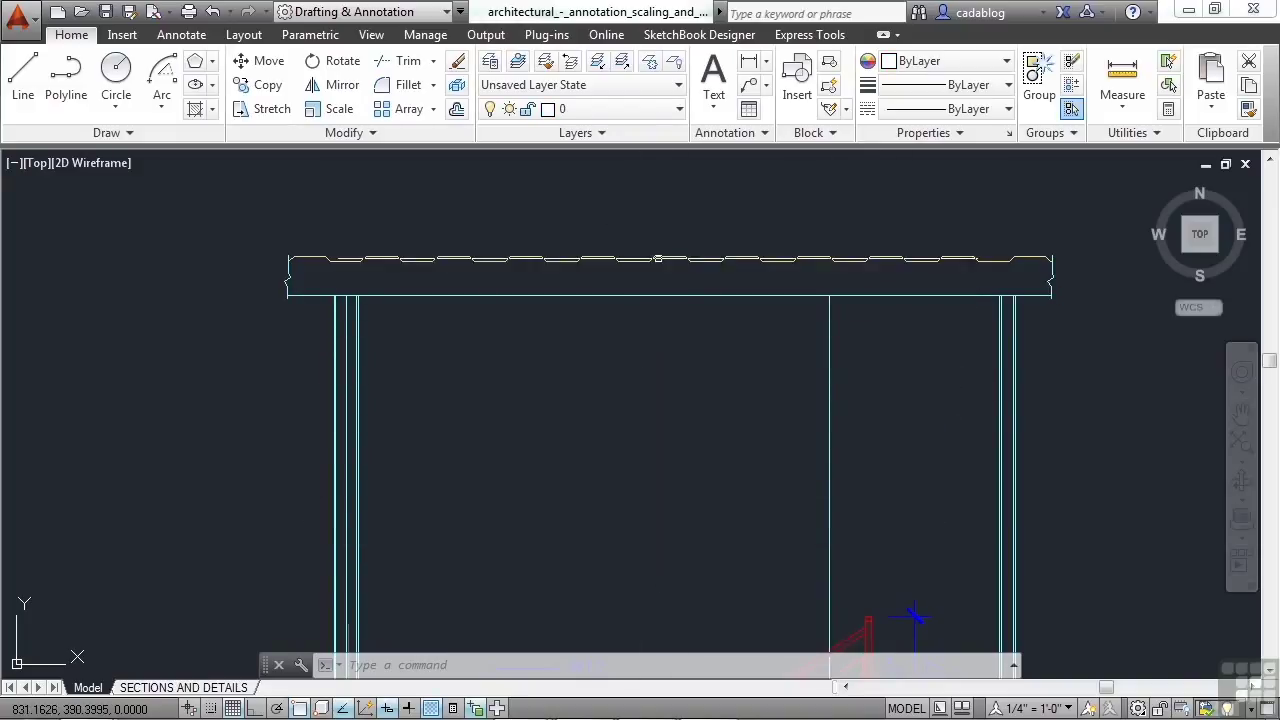
click(659, 256)
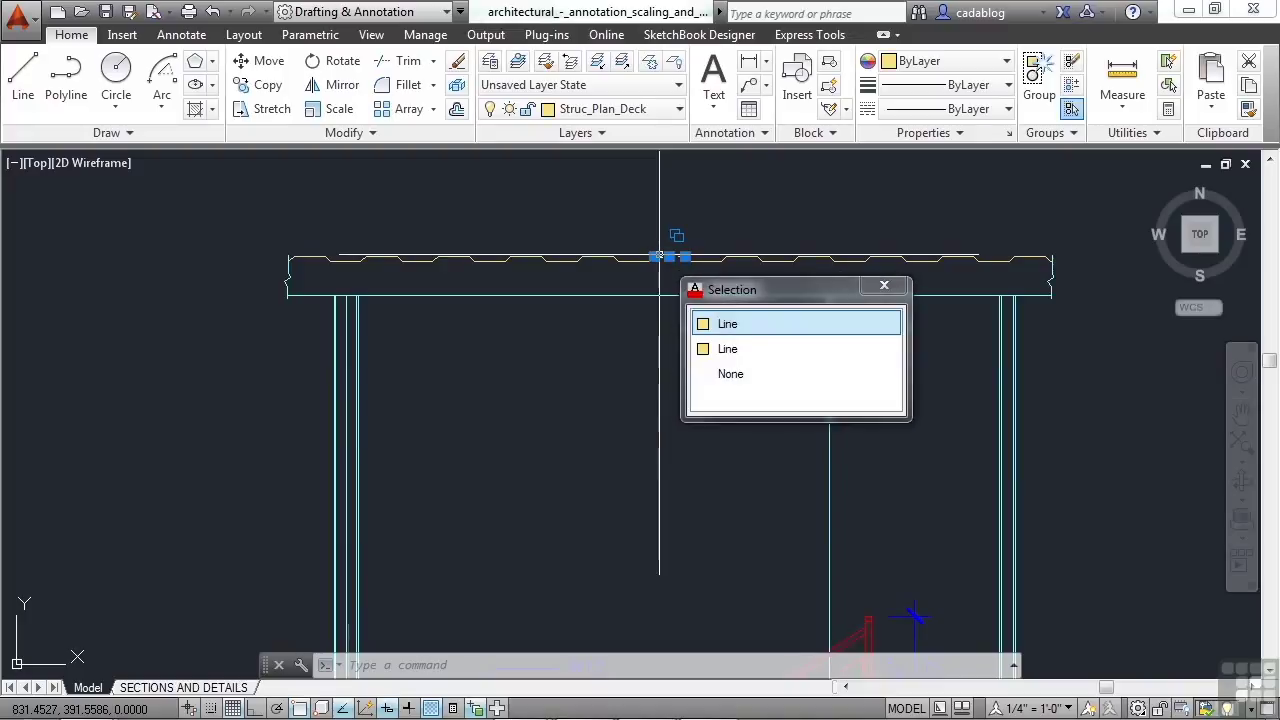
key(Escape)
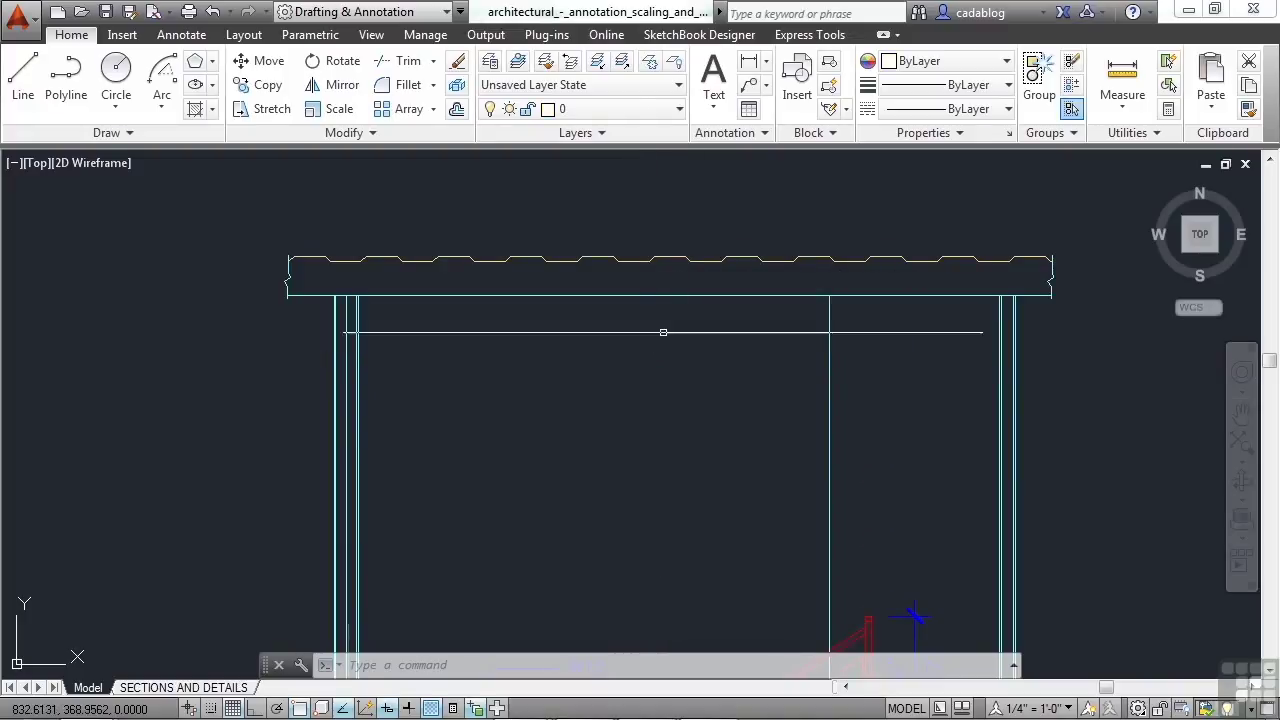
Turn off selection cycling and test it by selecting the roof's lower horizontal line, leaving nothing selected
click(478, 708)
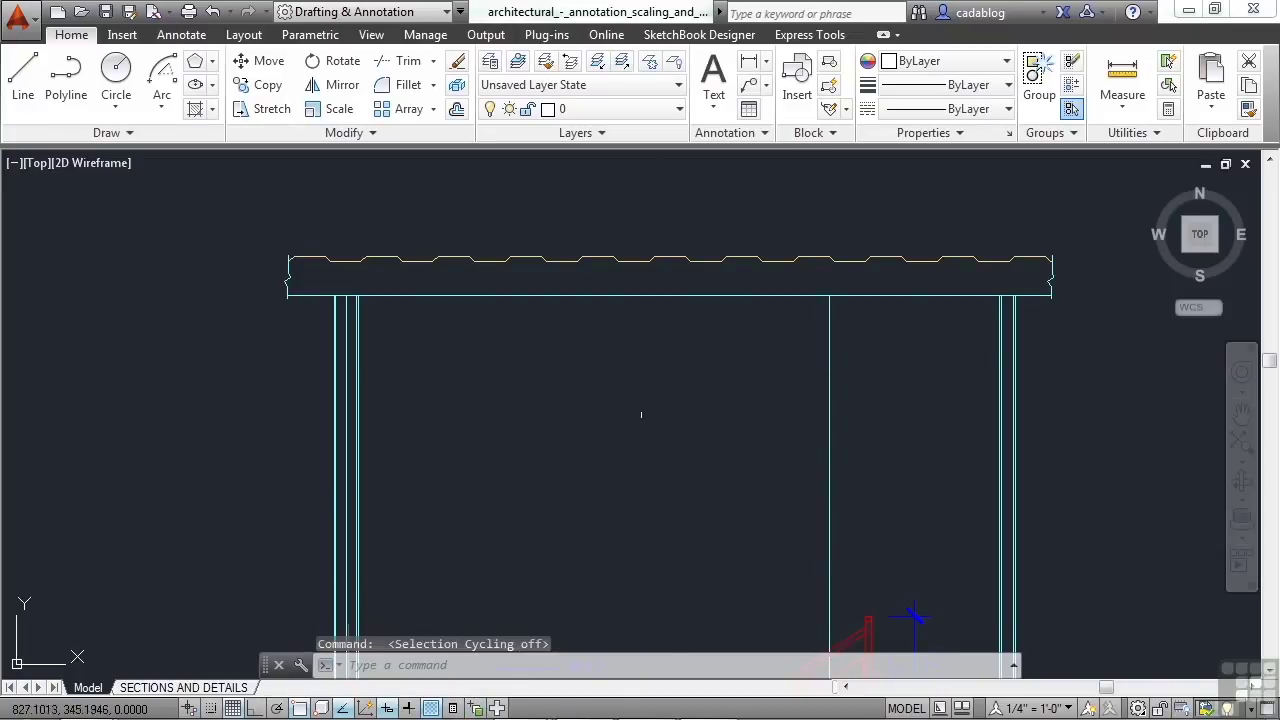
click(680, 297)
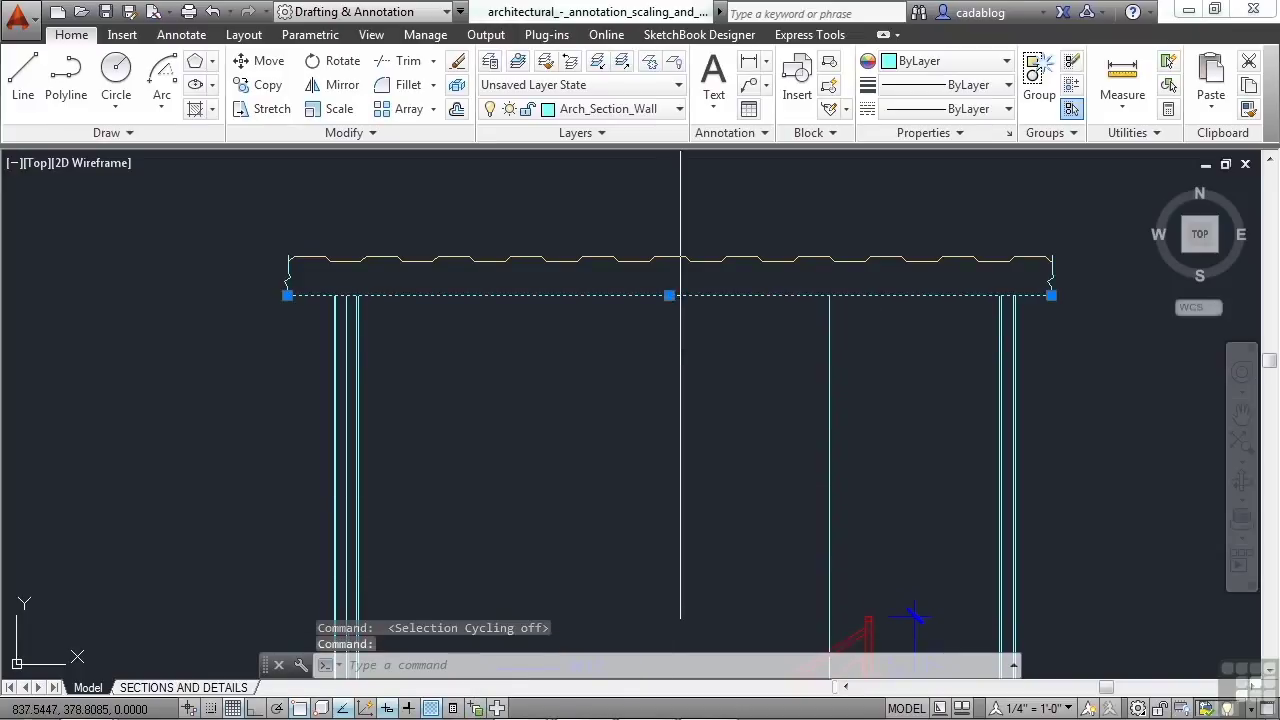
key(Escape)
key(Escape)
key(Escape)
List the properties of all lines caught by a crossing window over the roof's lower edge
text(LIST)
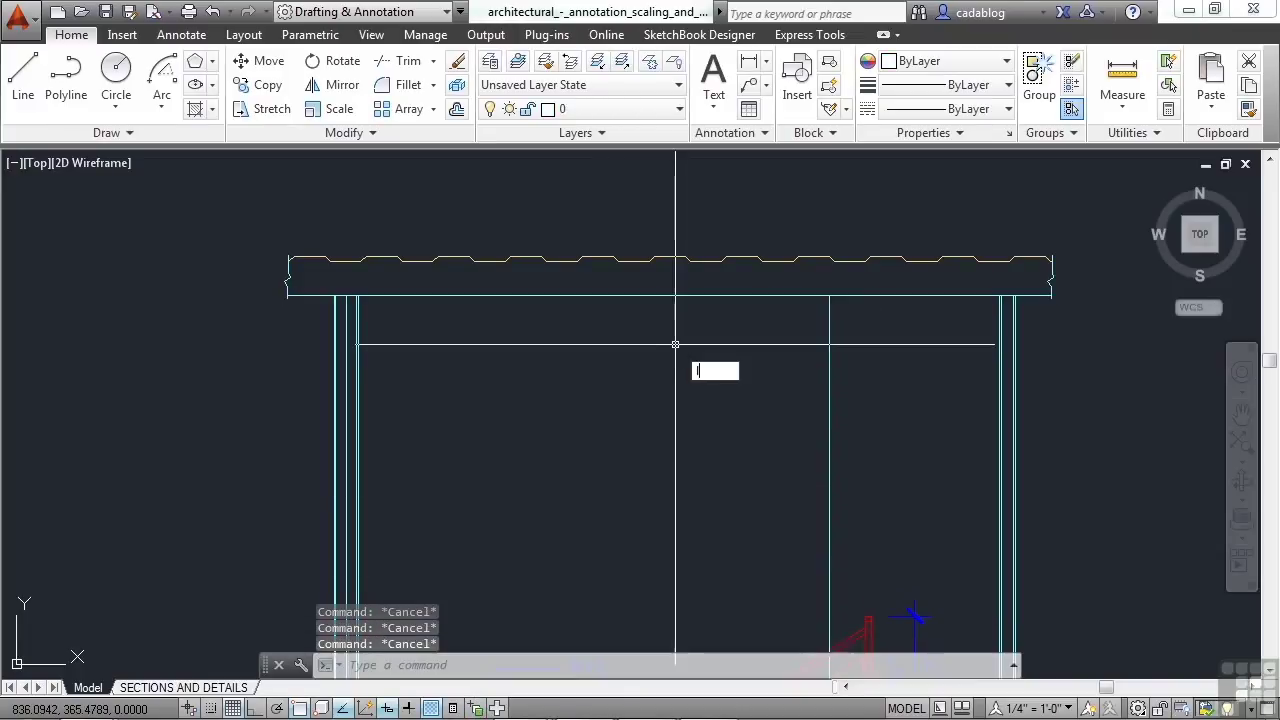
key(Return)
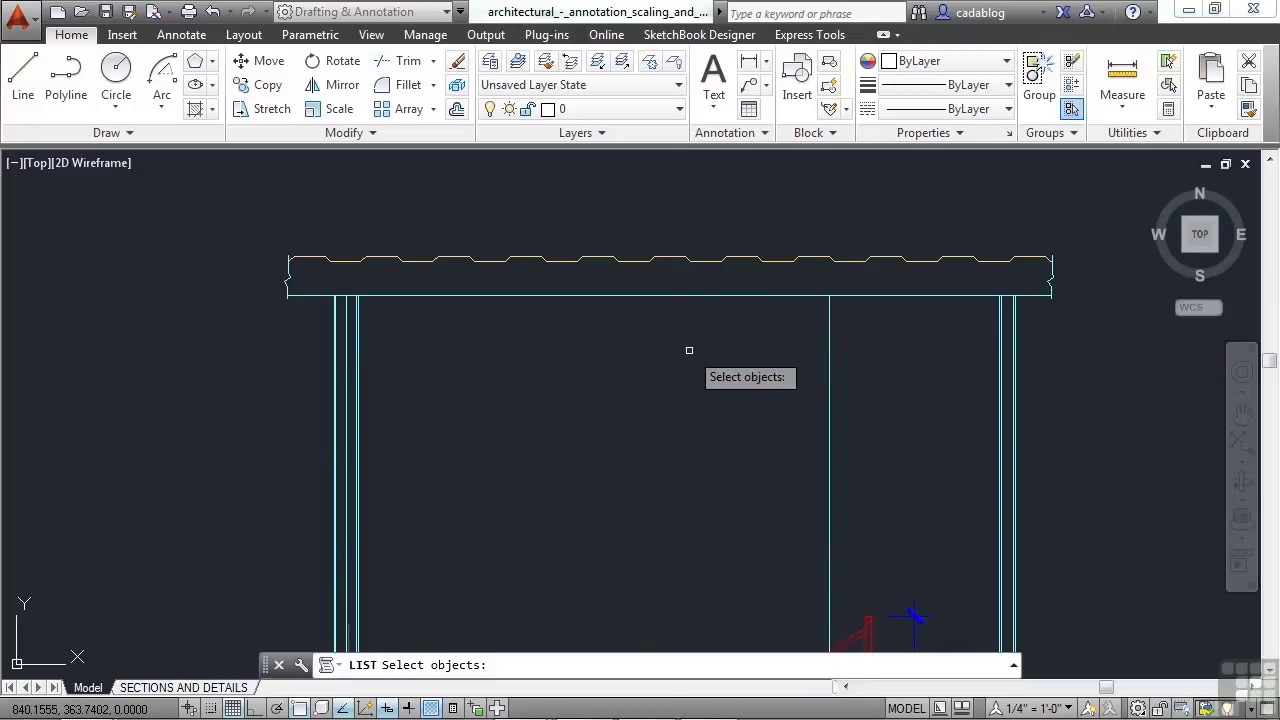
click(686, 313)
click(658, 288)
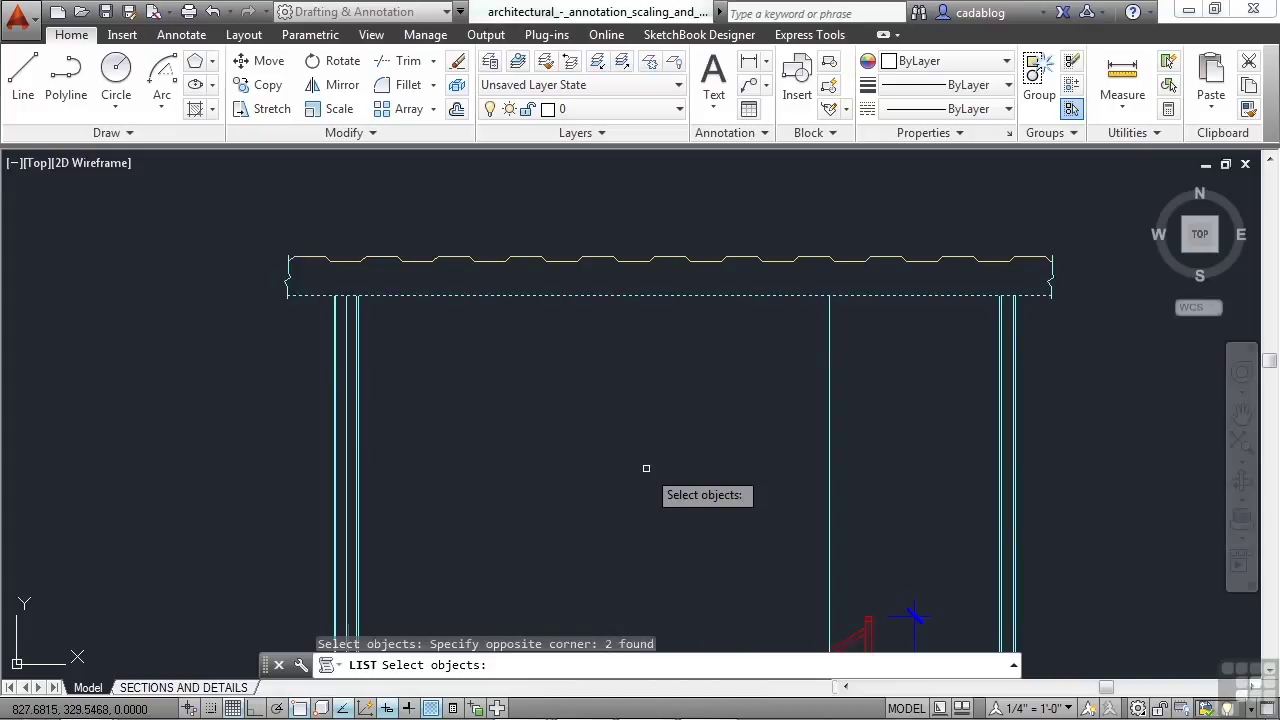
key(Return)
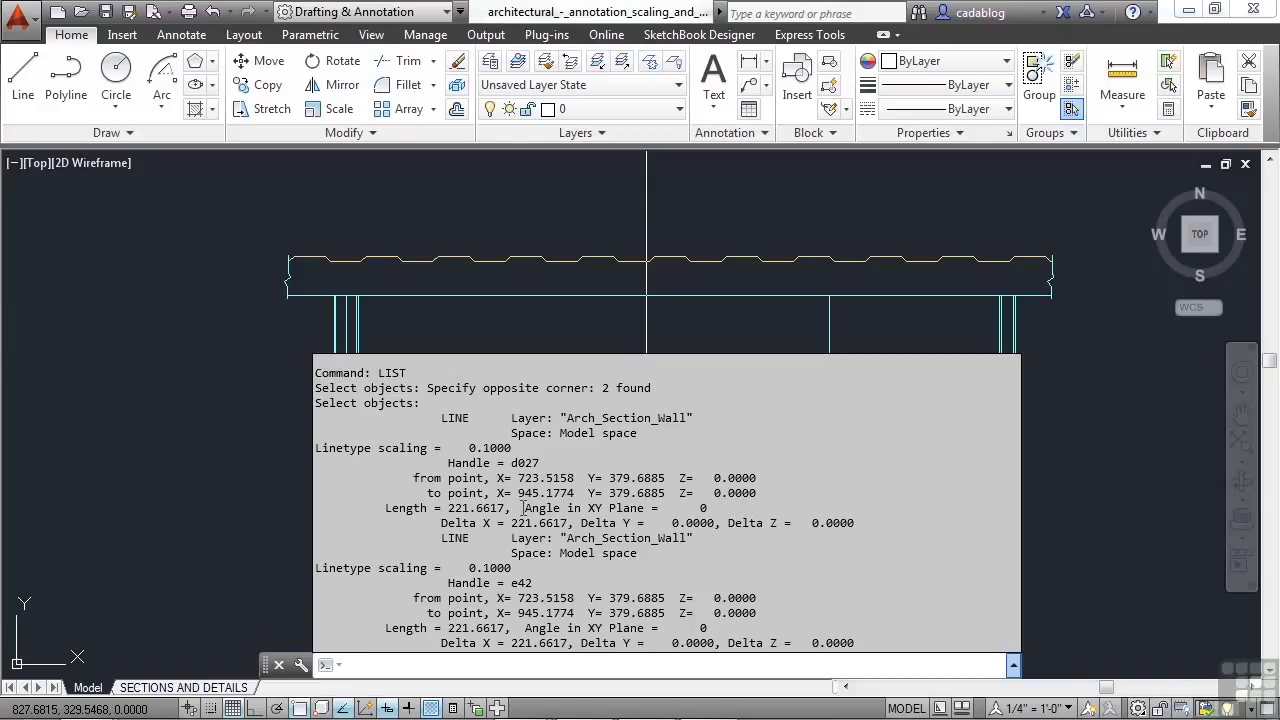
key(Escape)
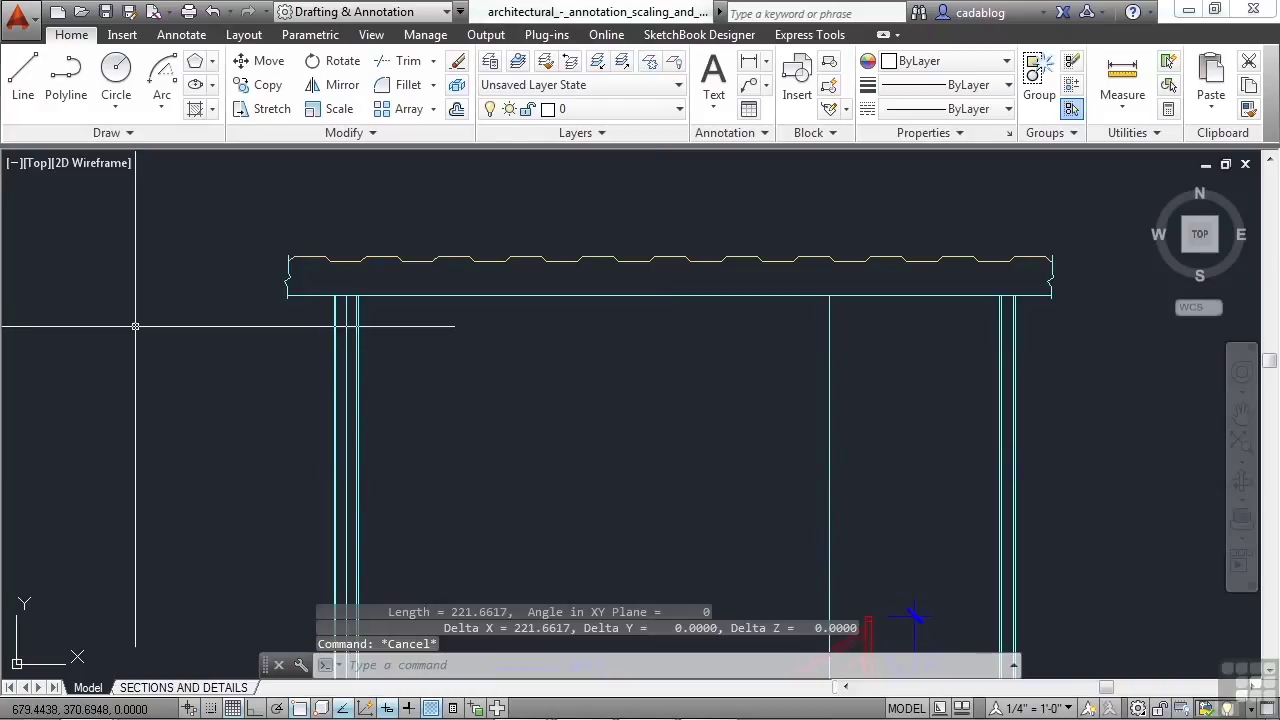
Erase both overlapping lines along the roof's lower edge one at a time, and restore the last erased one with OOPS
text(e)
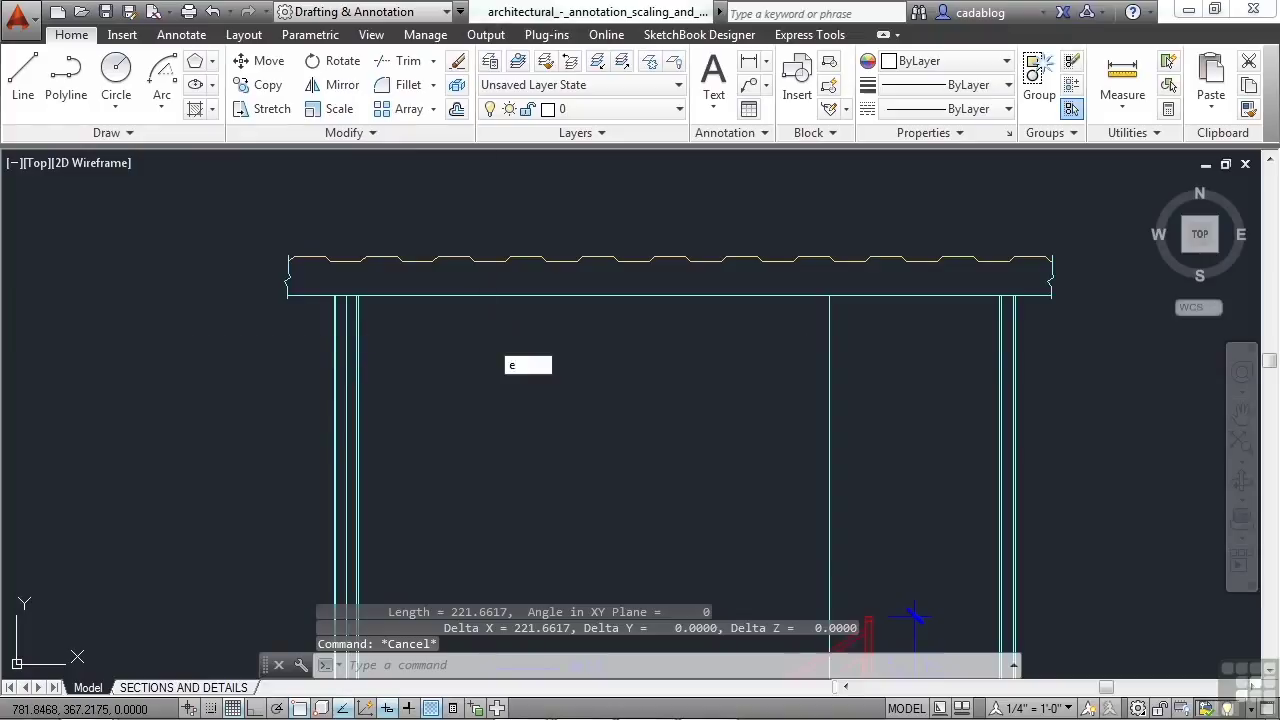
key(Return)
click(514, 295)
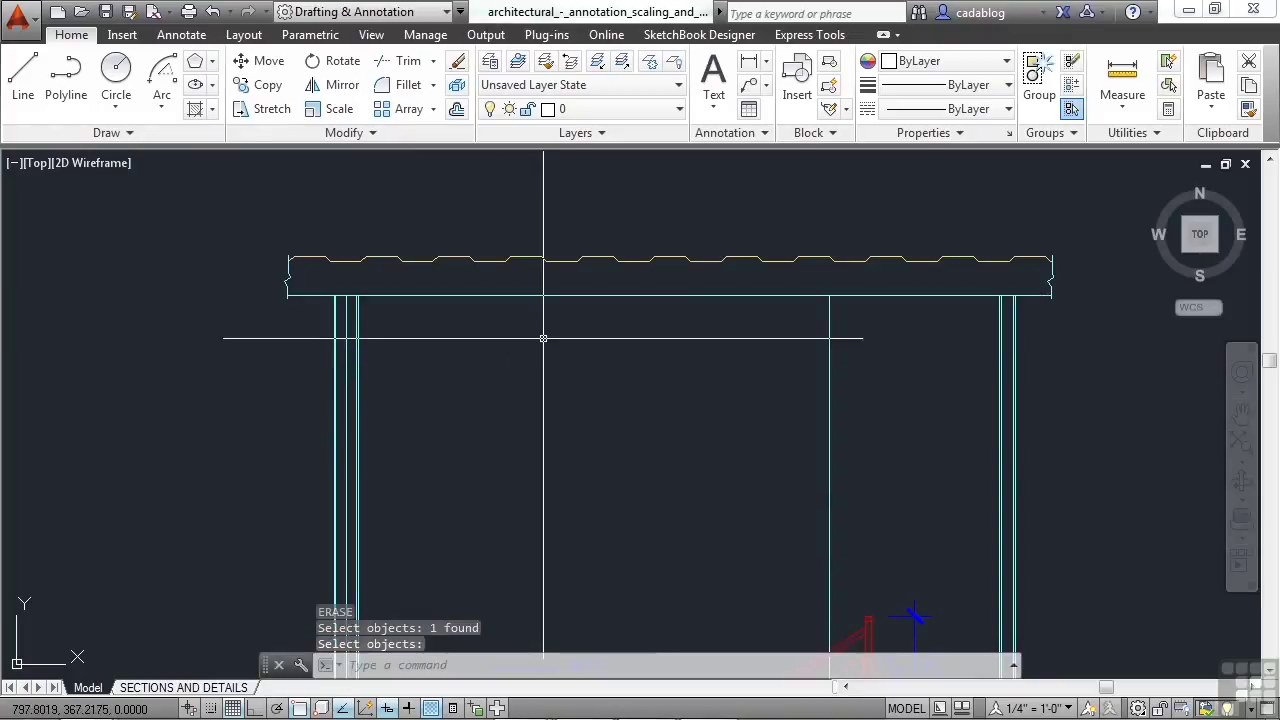
key(Return)
text(oops)
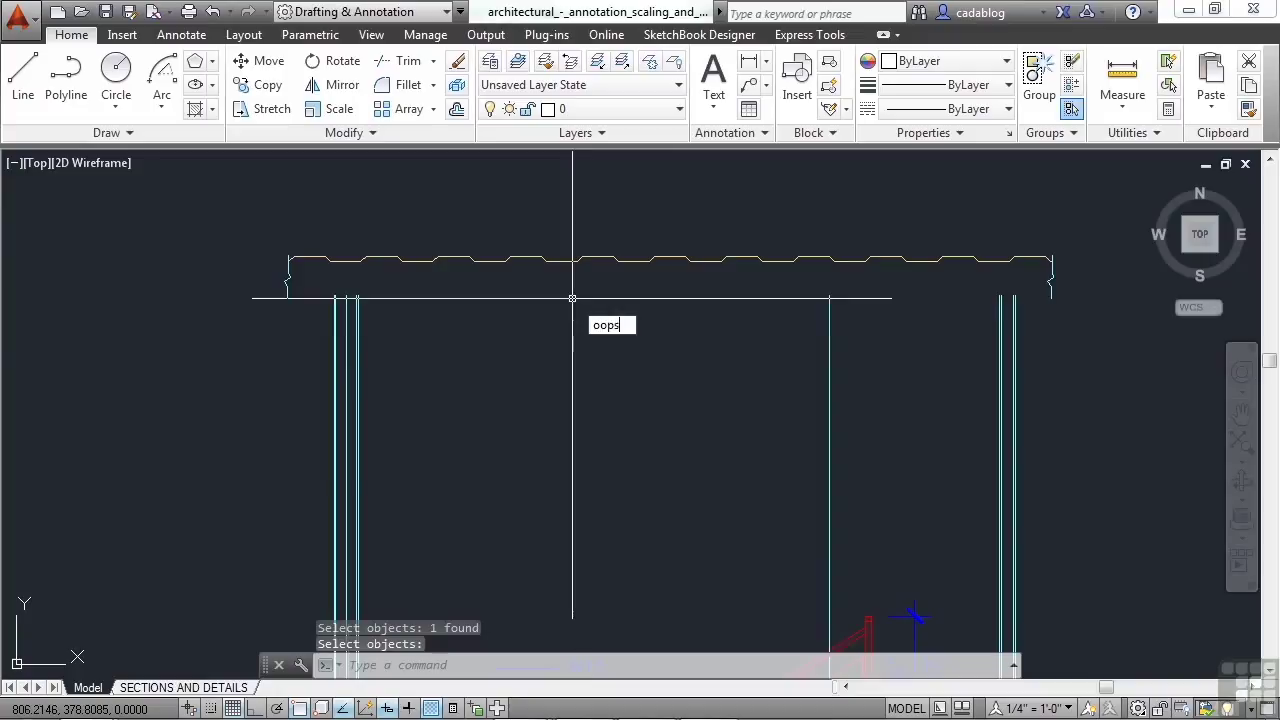
key(Return)
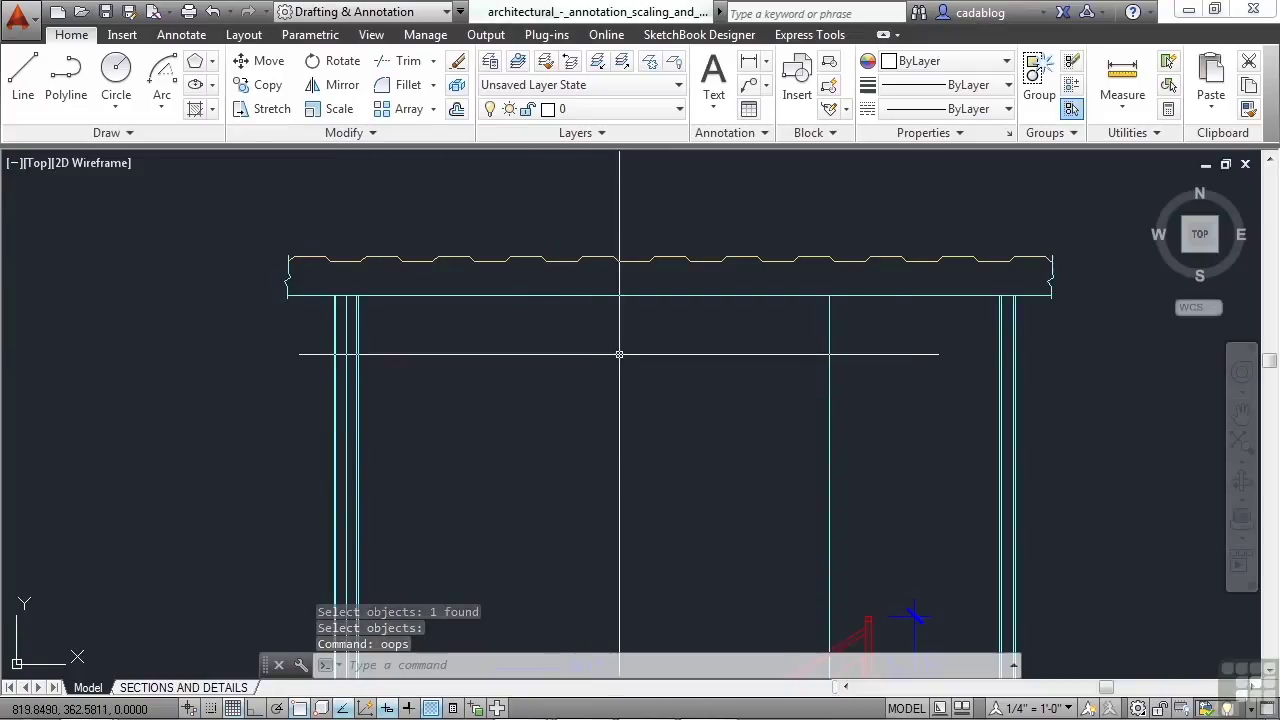
text(overkill)
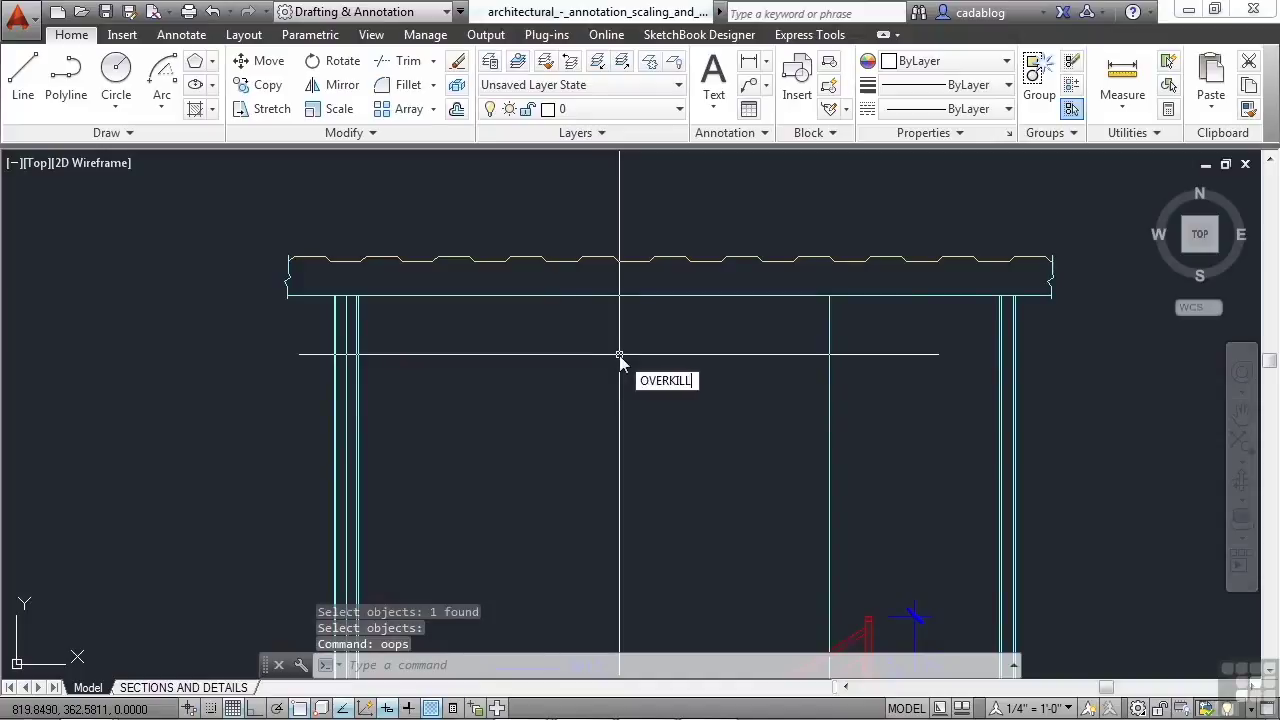
key(Return)
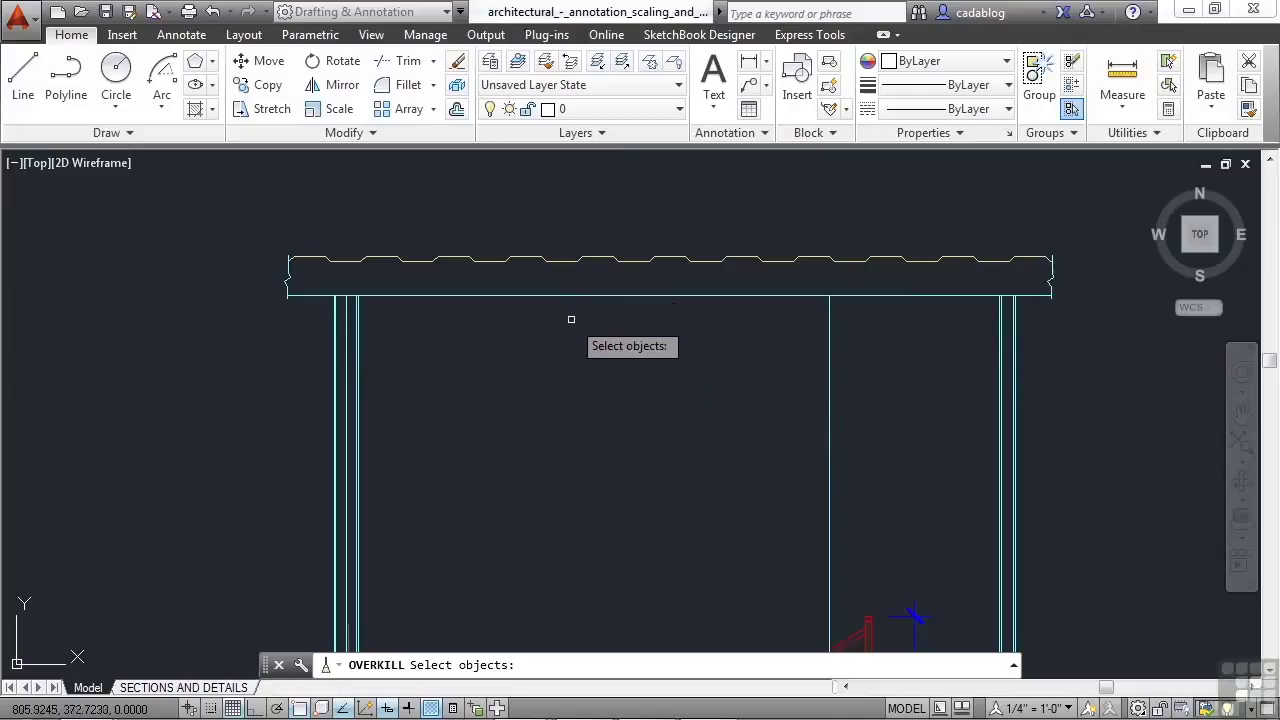
key(Escape)
Delete the vertical line beneath the roof with a crossing selection, and undo the deletion
drag(845, 378, 783, 397)
key(Delete)
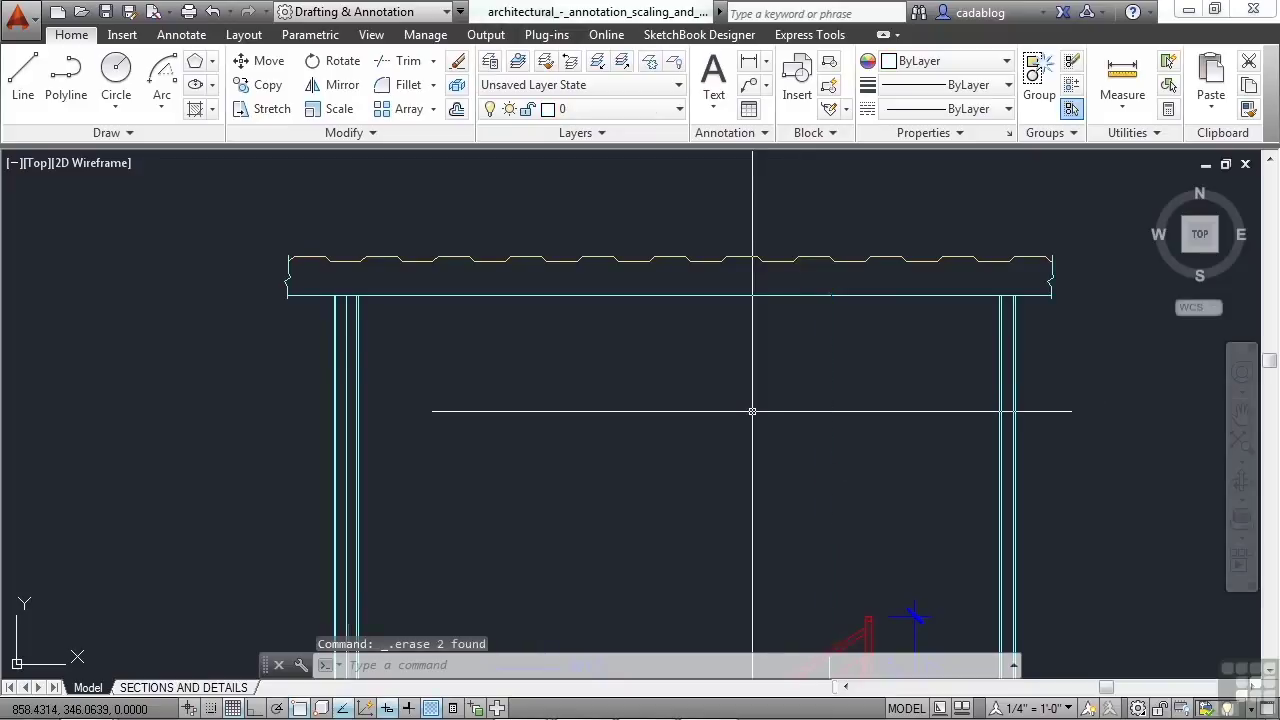
key(ctrl+z)
Check the vertical line beneath the roof for duplicates with a crossing selection in LIST, and cancel the command
text(lis)
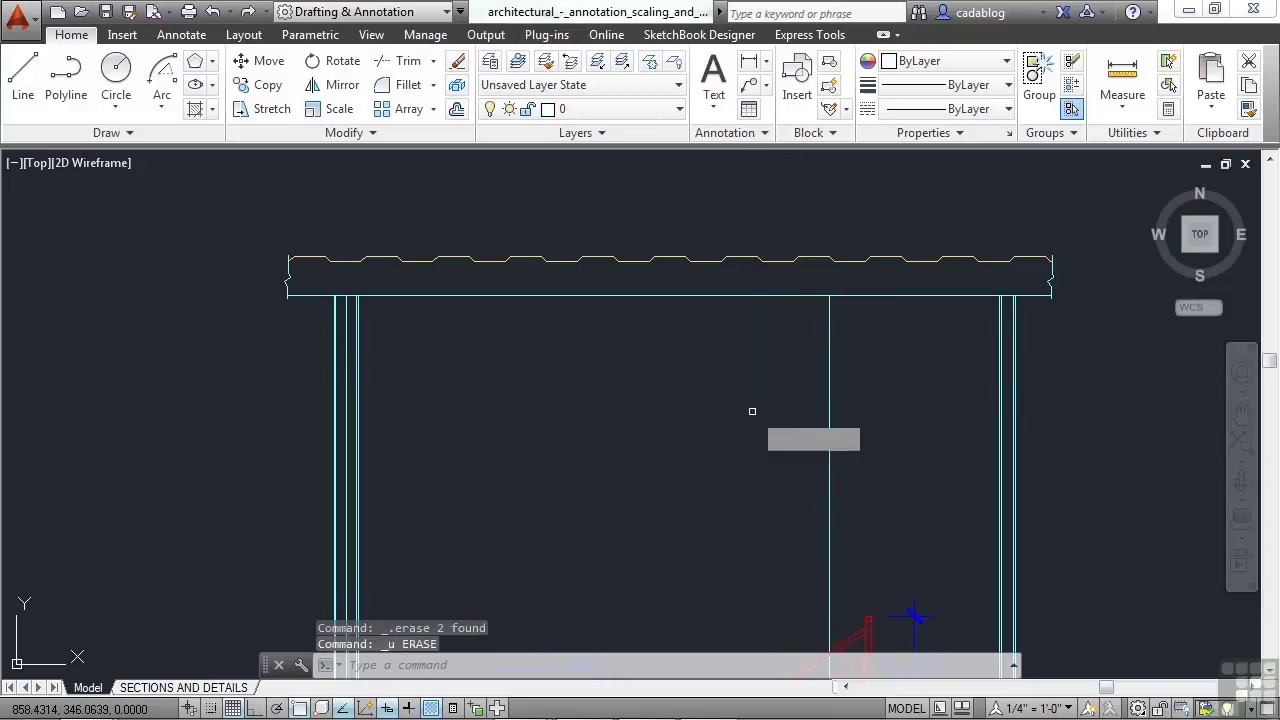
text(t)
key(Return)
drag(852, 390, 786, 429)
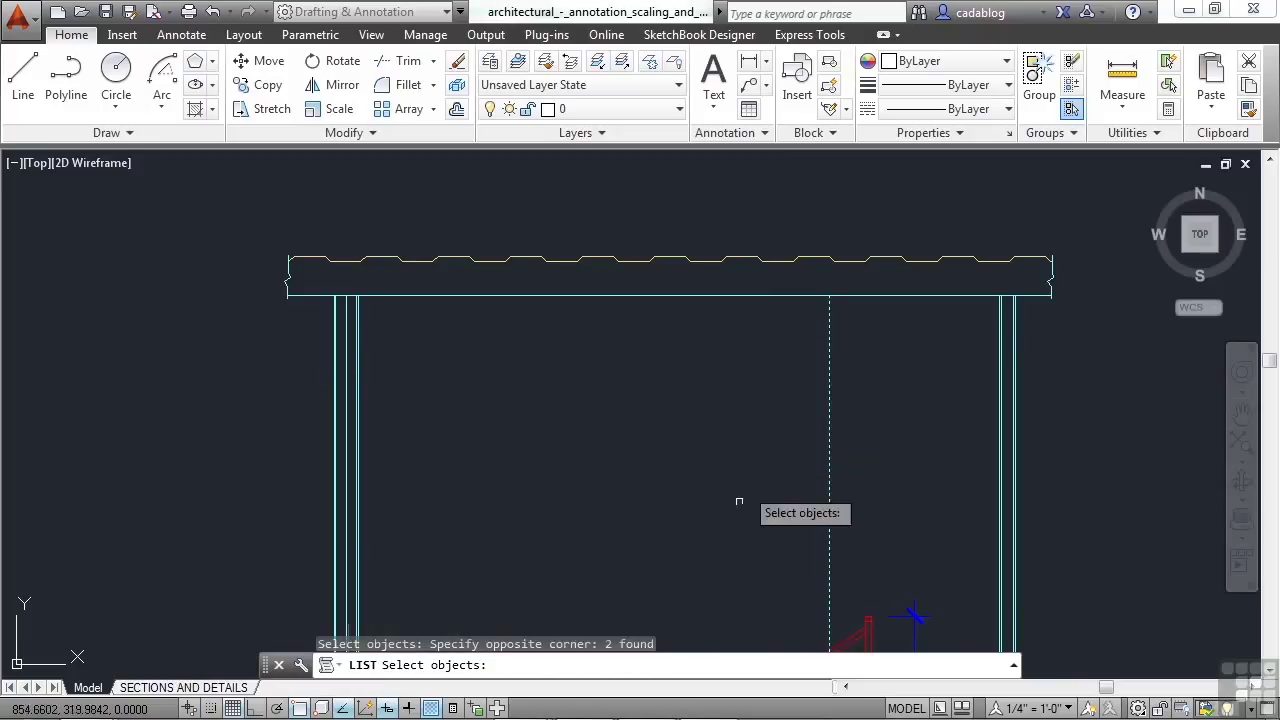
scroll(676, 478, down, 2)
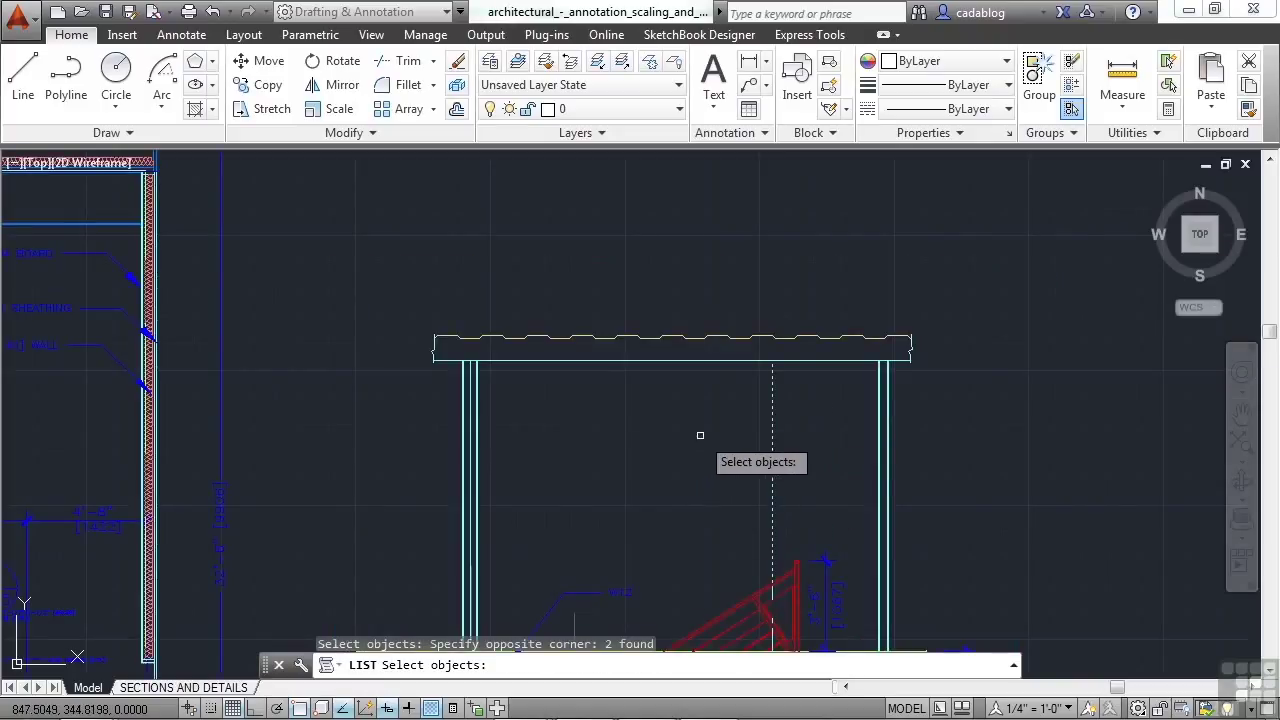
key(Escape)
Erase one of the overlapping vertical lines beneath the roof
text(e)
key(Return)
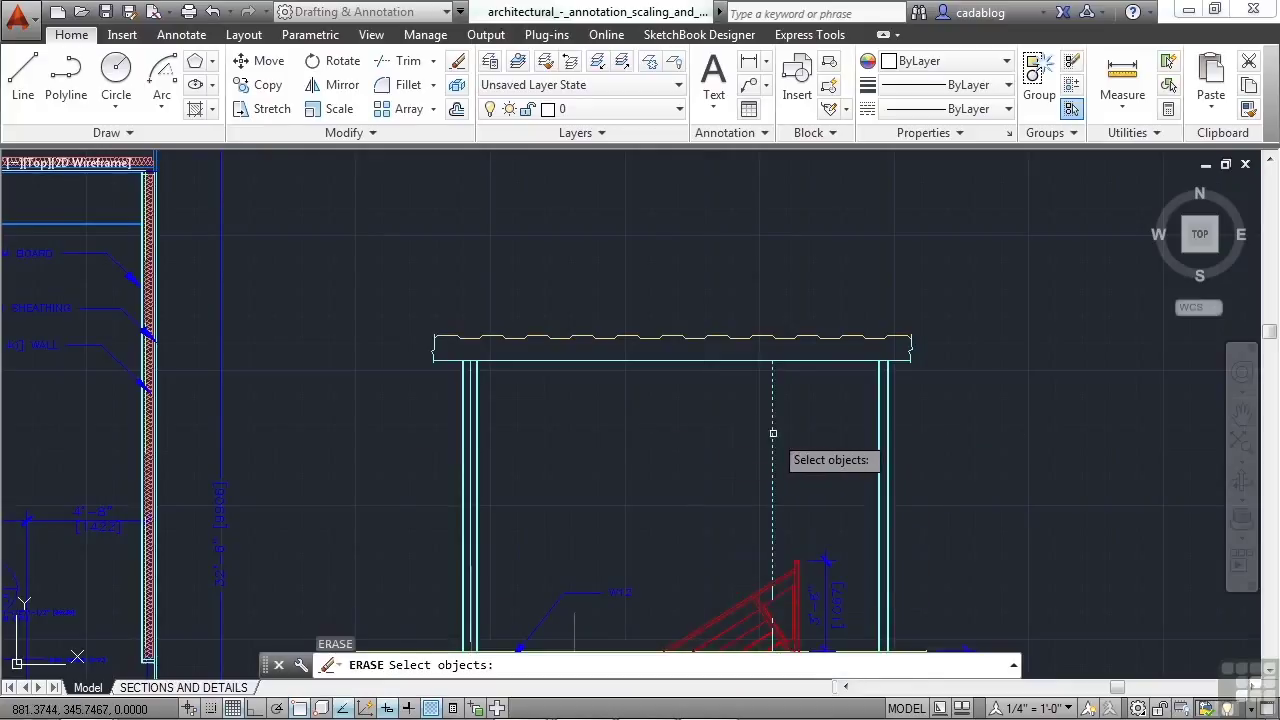
click(772, 430)
scroll(791, 424, up, 2)
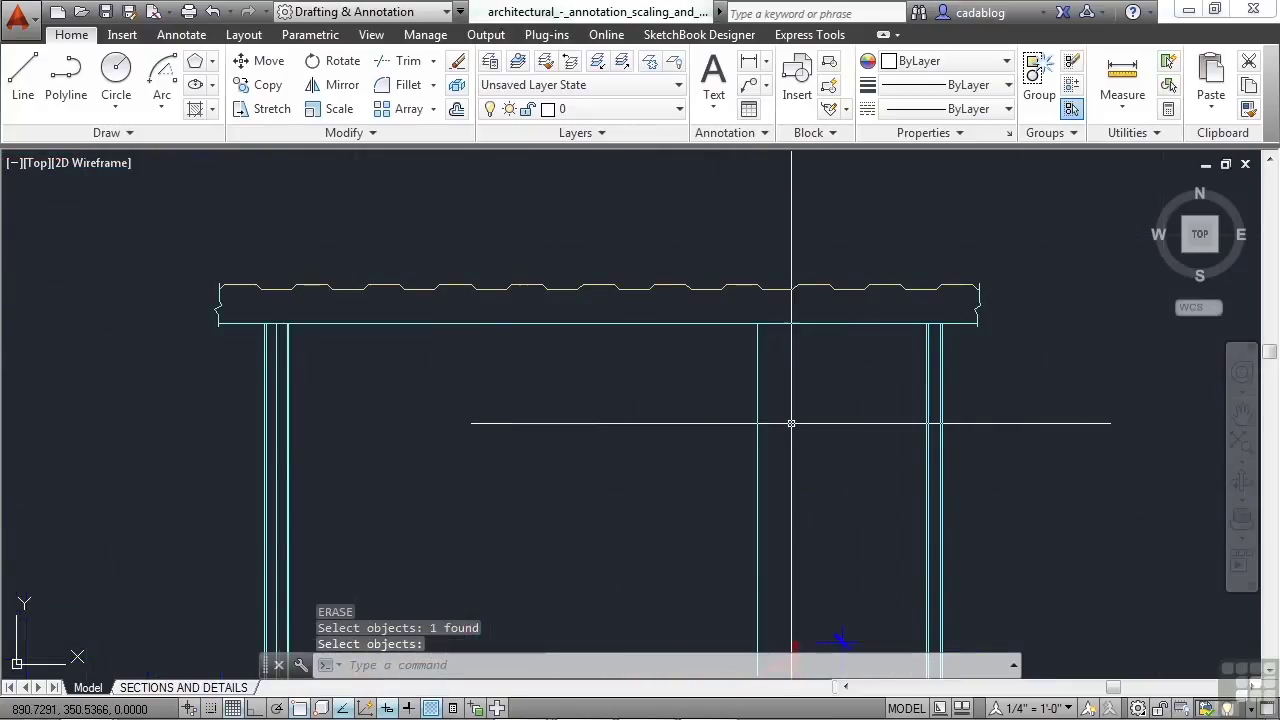
Check the vertical line beneath the roof for remaining duplicates with a crossing selection in LIST, and cancel the command
text(li)
key(Return)
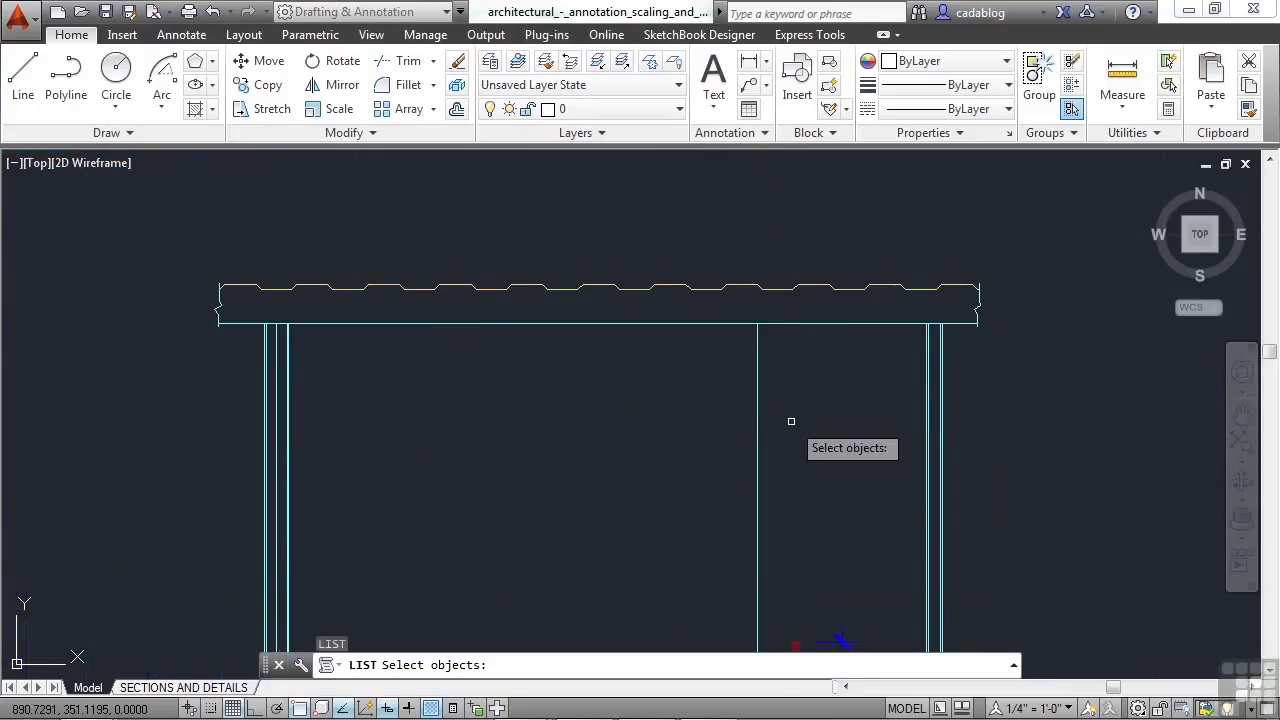
click(796, 390)
click(710, 448)
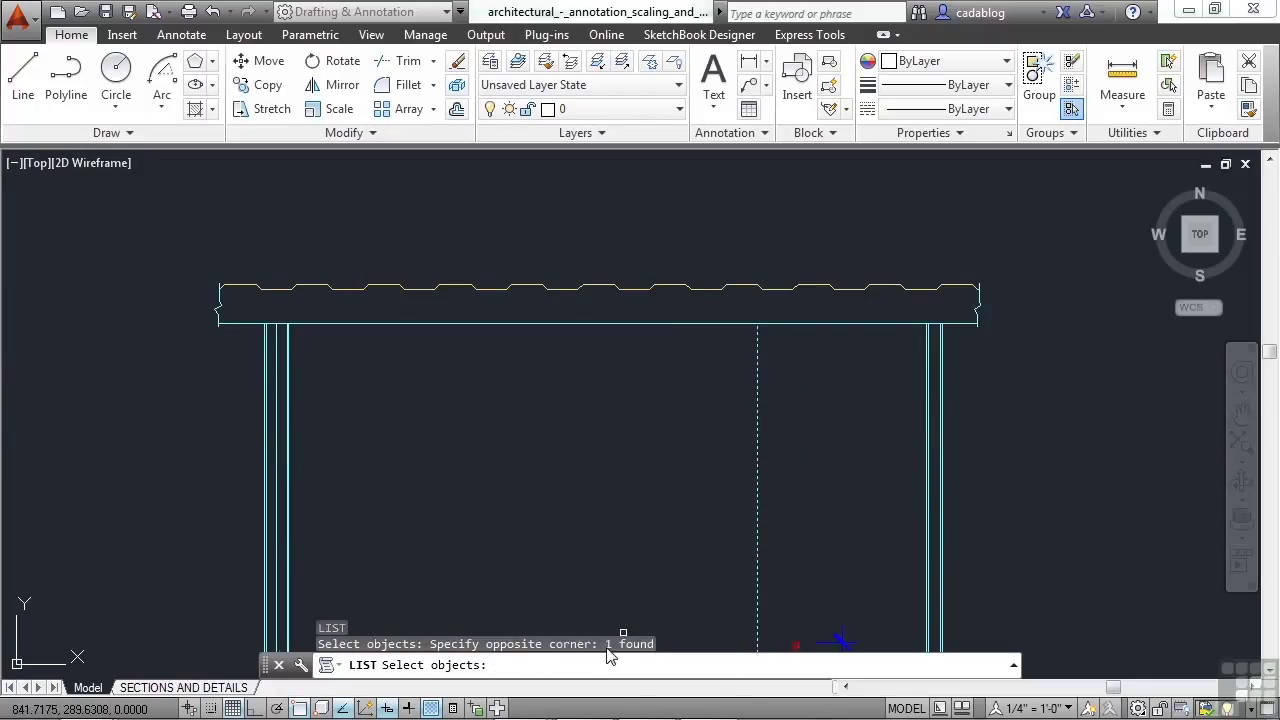
key(Escape)
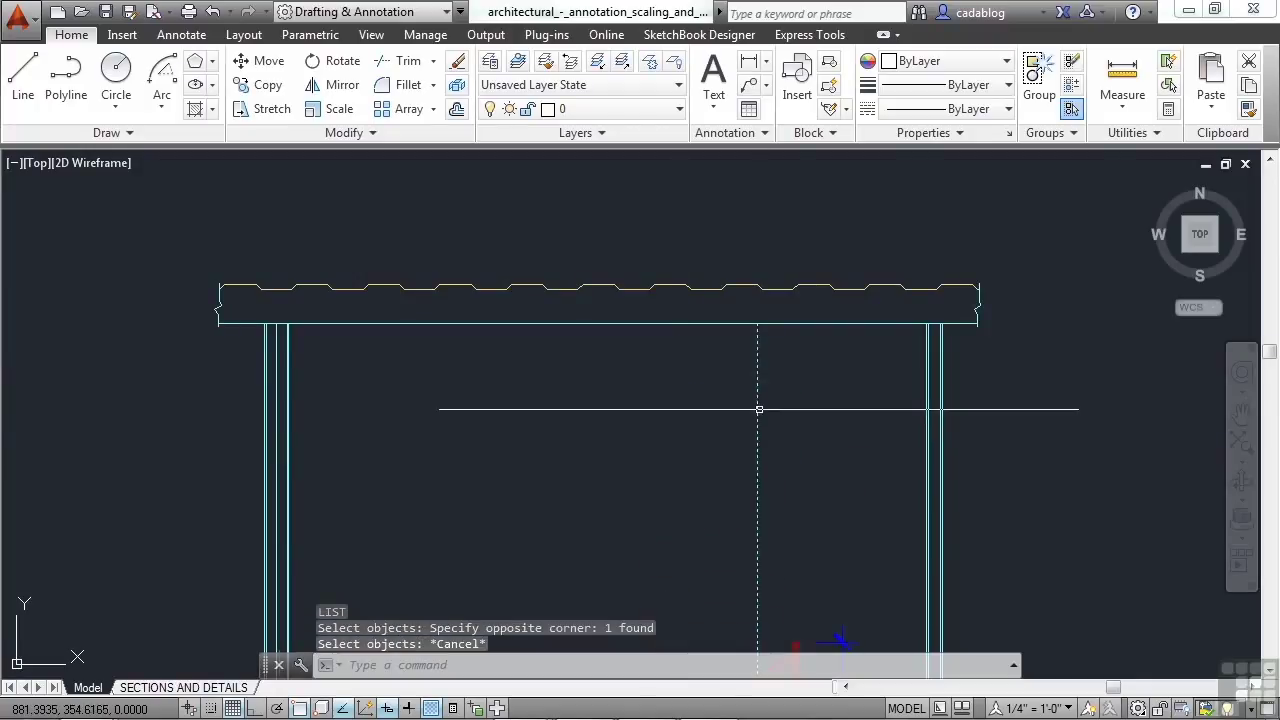
Run OVERKILL on the roof and the vertical lines beneath it with tolerance 0.000001 and no object properties ignored
text(overkill)
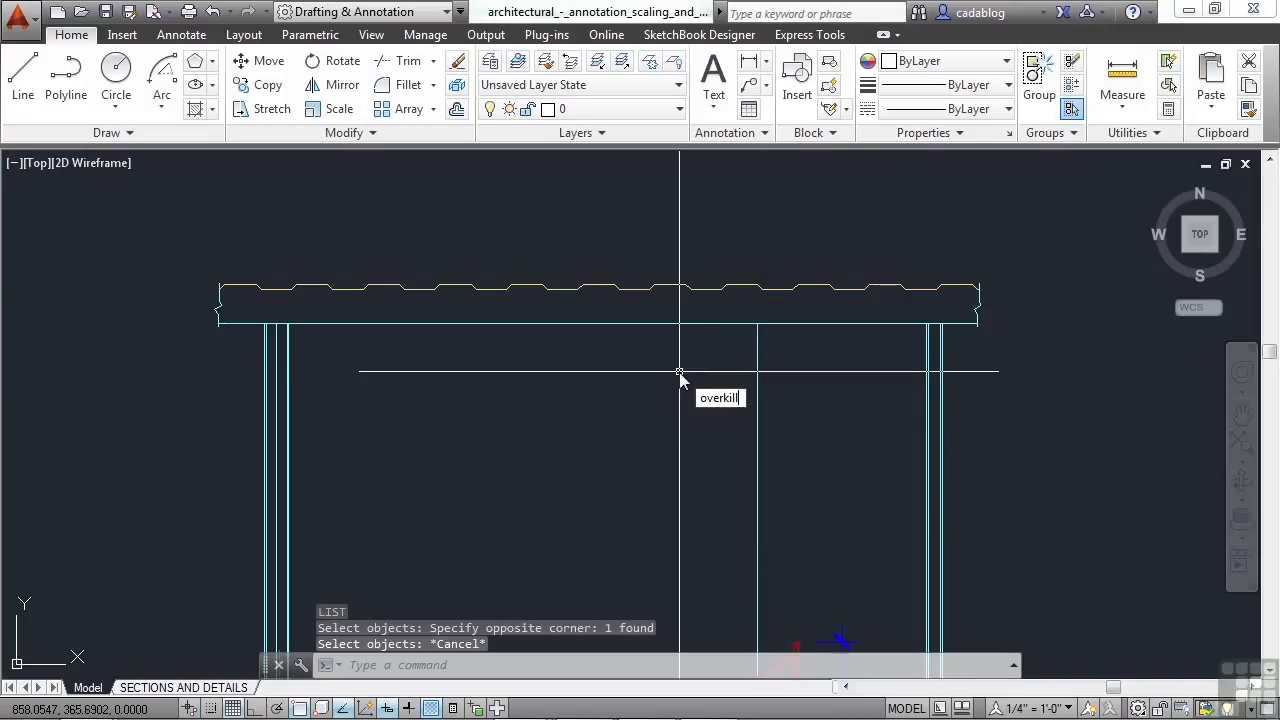
key(Return)
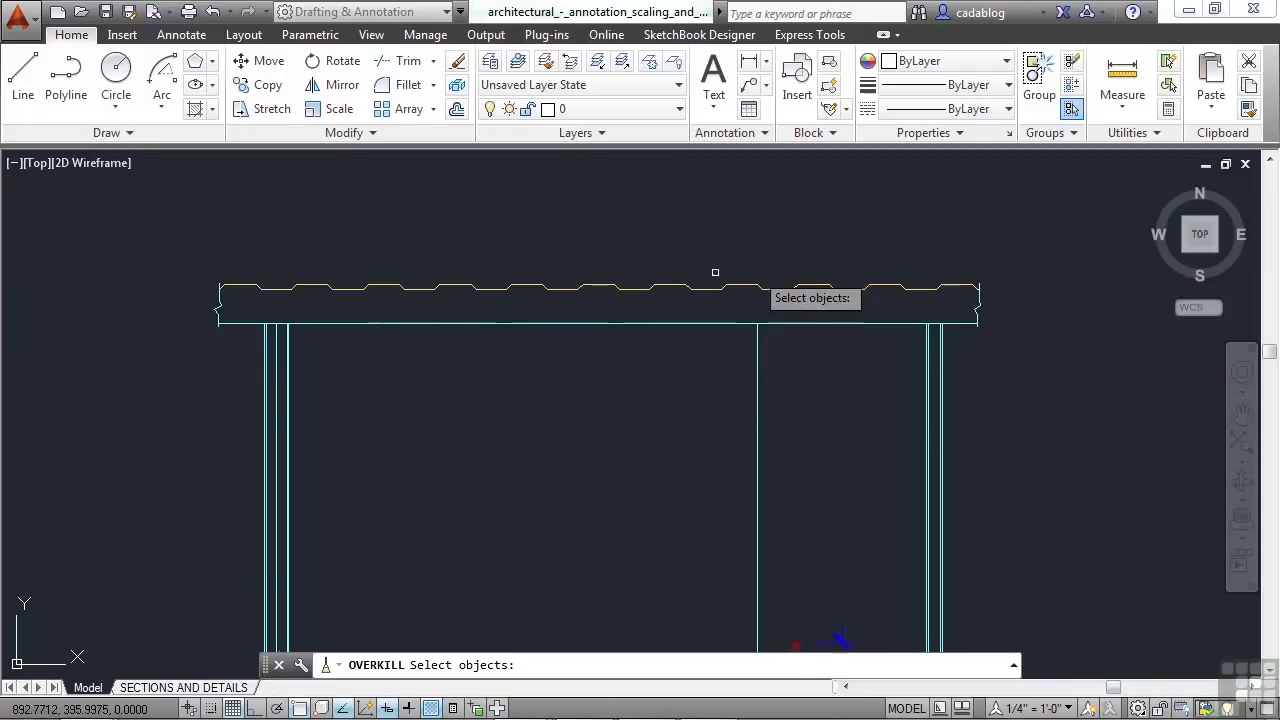
click(1057, 217)
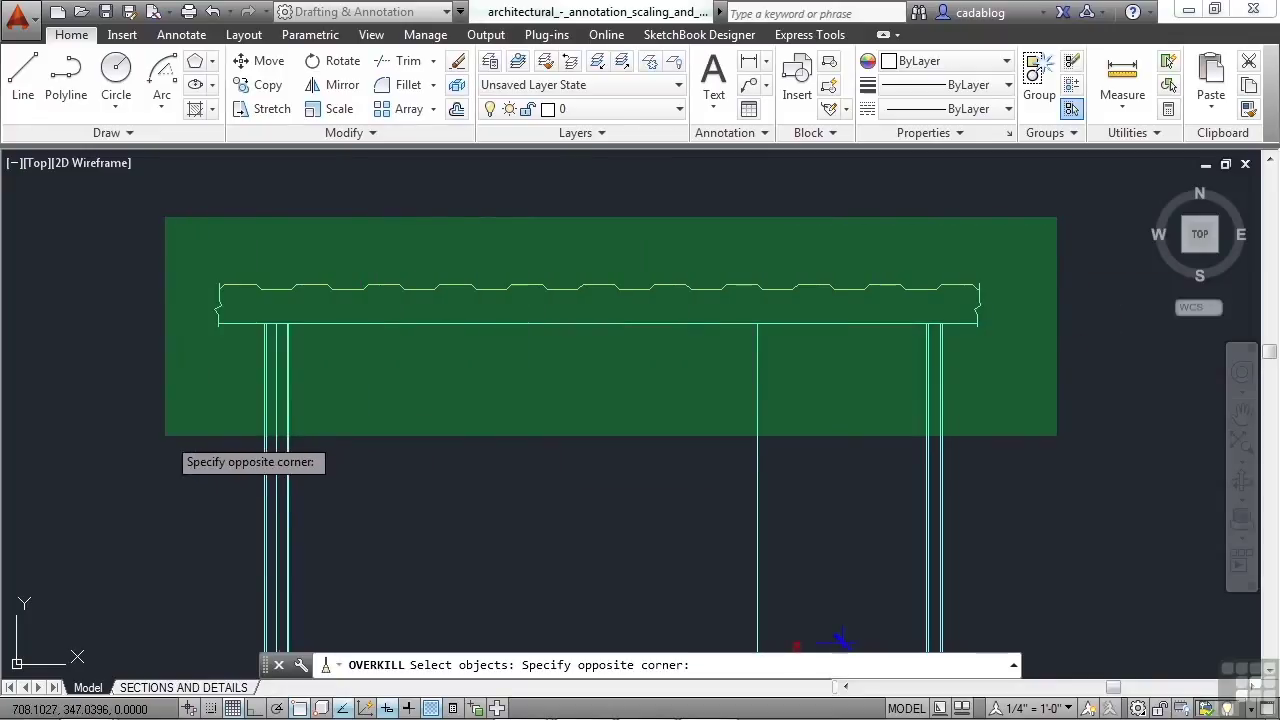
click(170, 435)
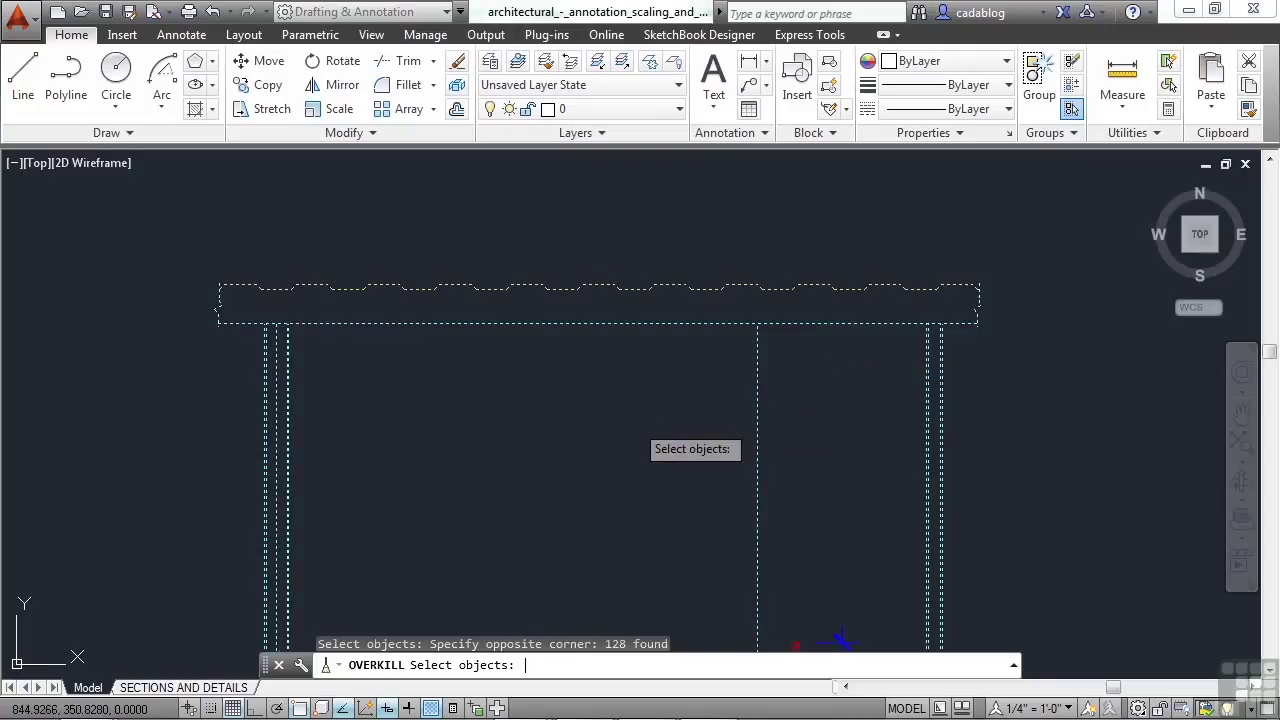
key(Return)
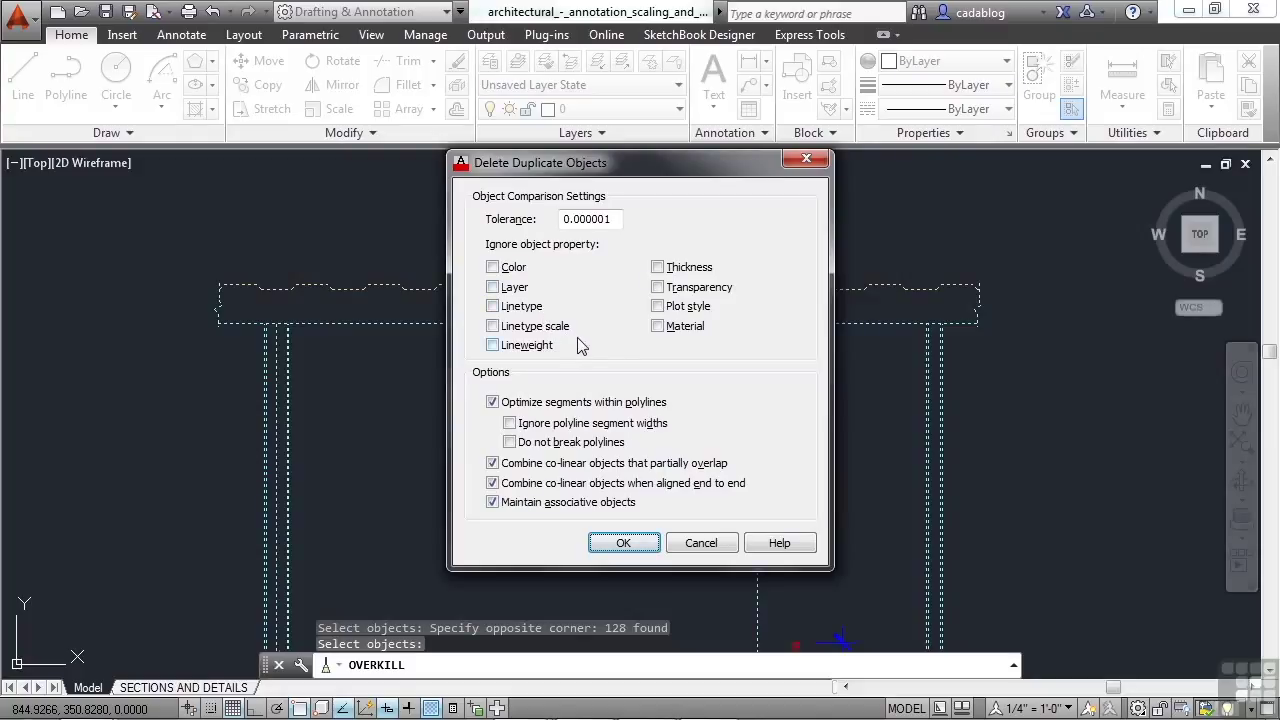
click(506, 272)
click(499, 272)
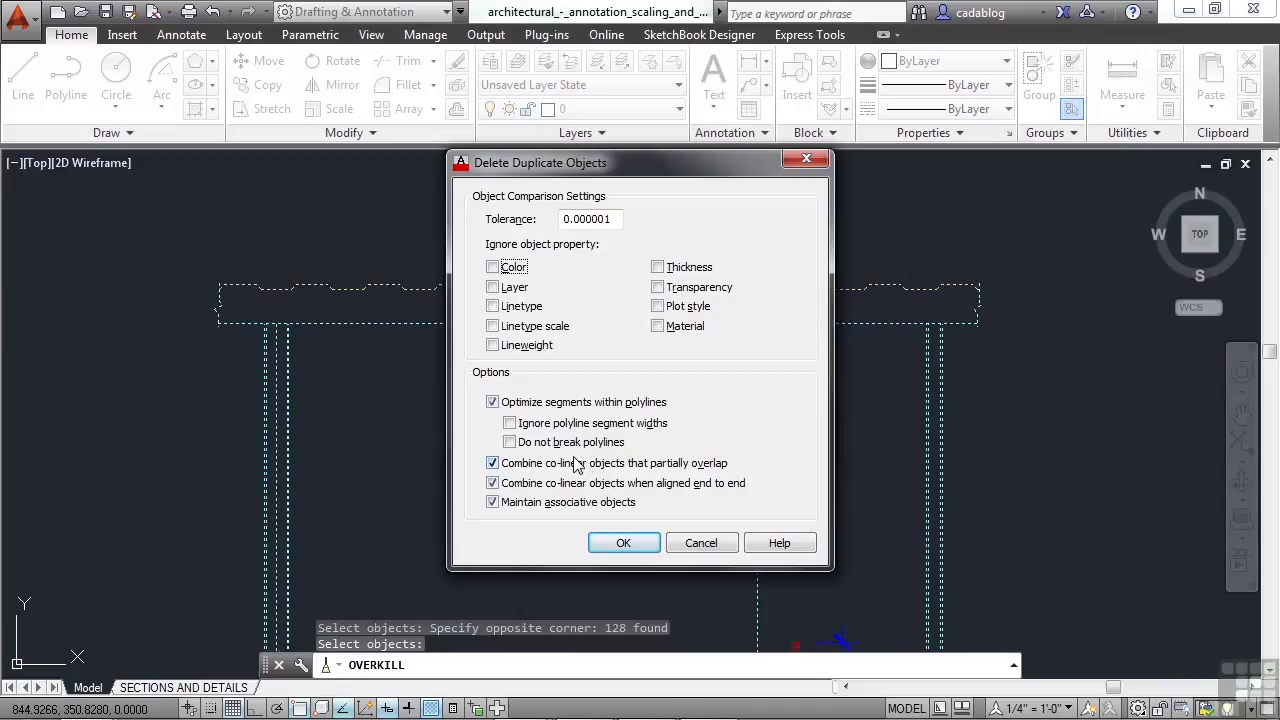
click(641, 550)
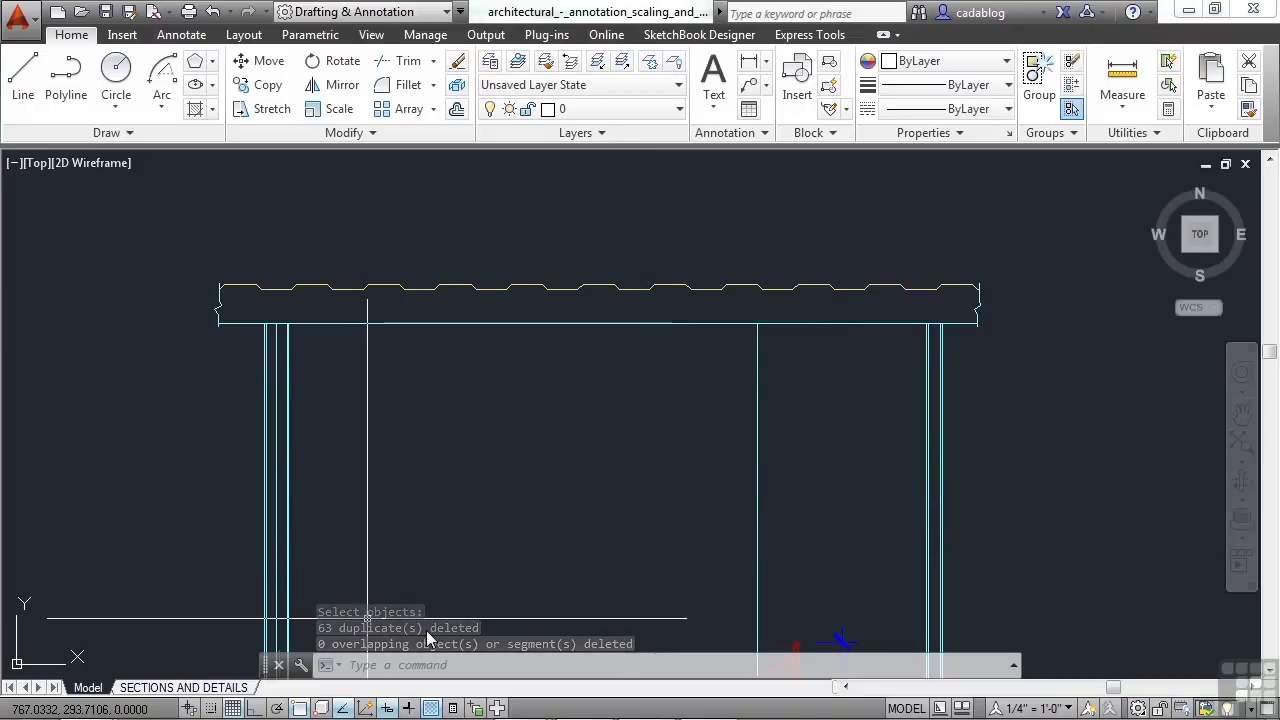
Check the vertical line by selecting it and the roof's lower edge with a crossing selection in LIST, and cancel
click(756, 400)
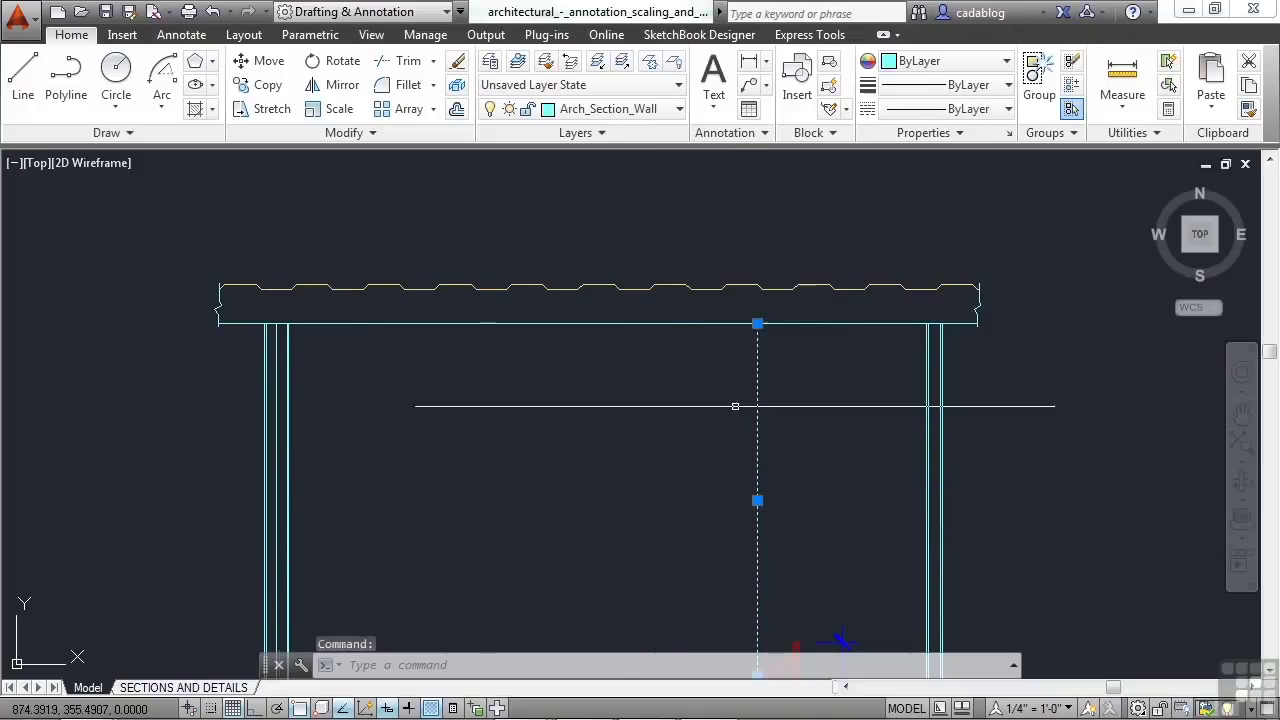
key(Escape)
text(li)
key(Return)
click(707, 310)
click(663, 357)
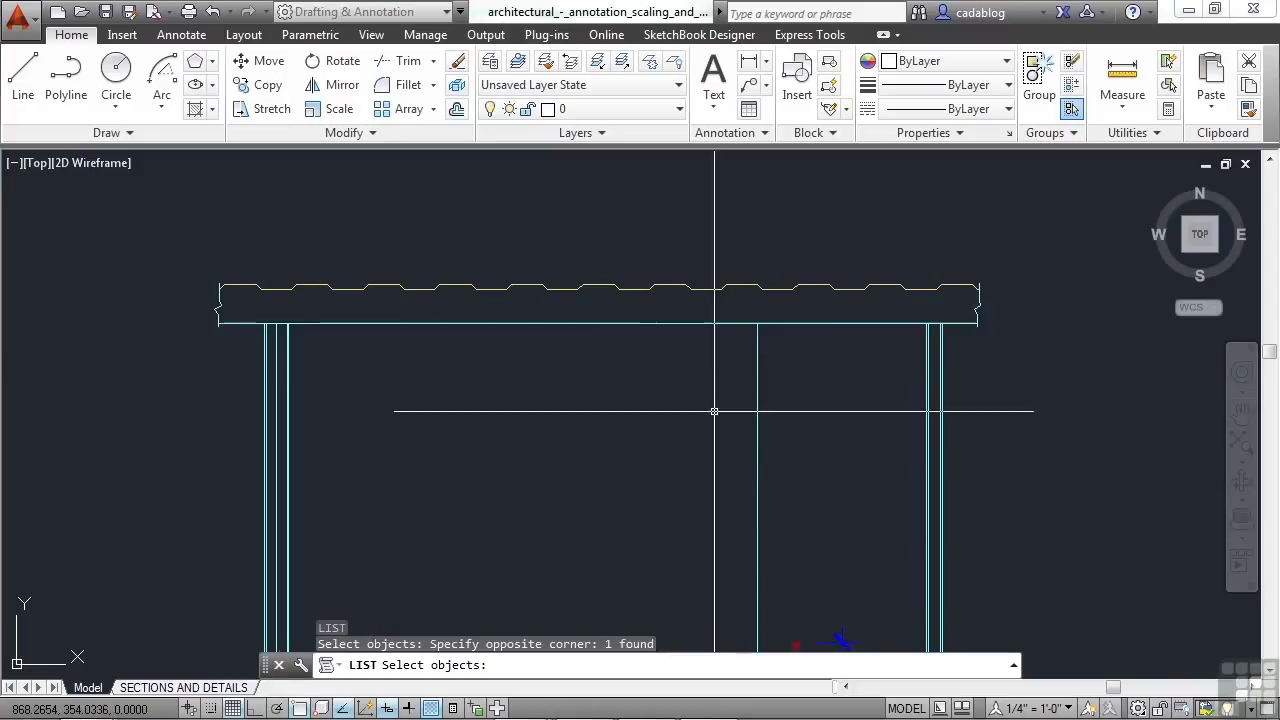
key(Escape)
key(Escape)
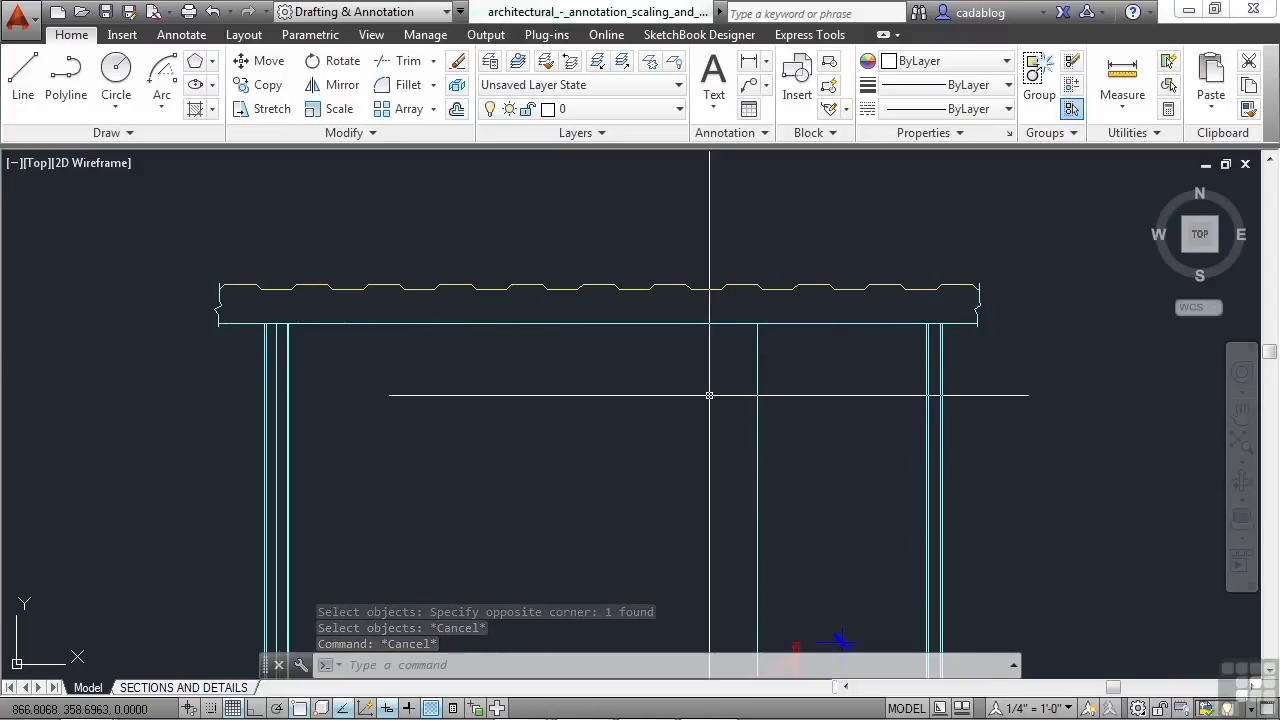
Check the top lines of the upper-floor door's frame and inner panel for duplicates with crossing selections in LIST
scroll(709, 394, down, 4)
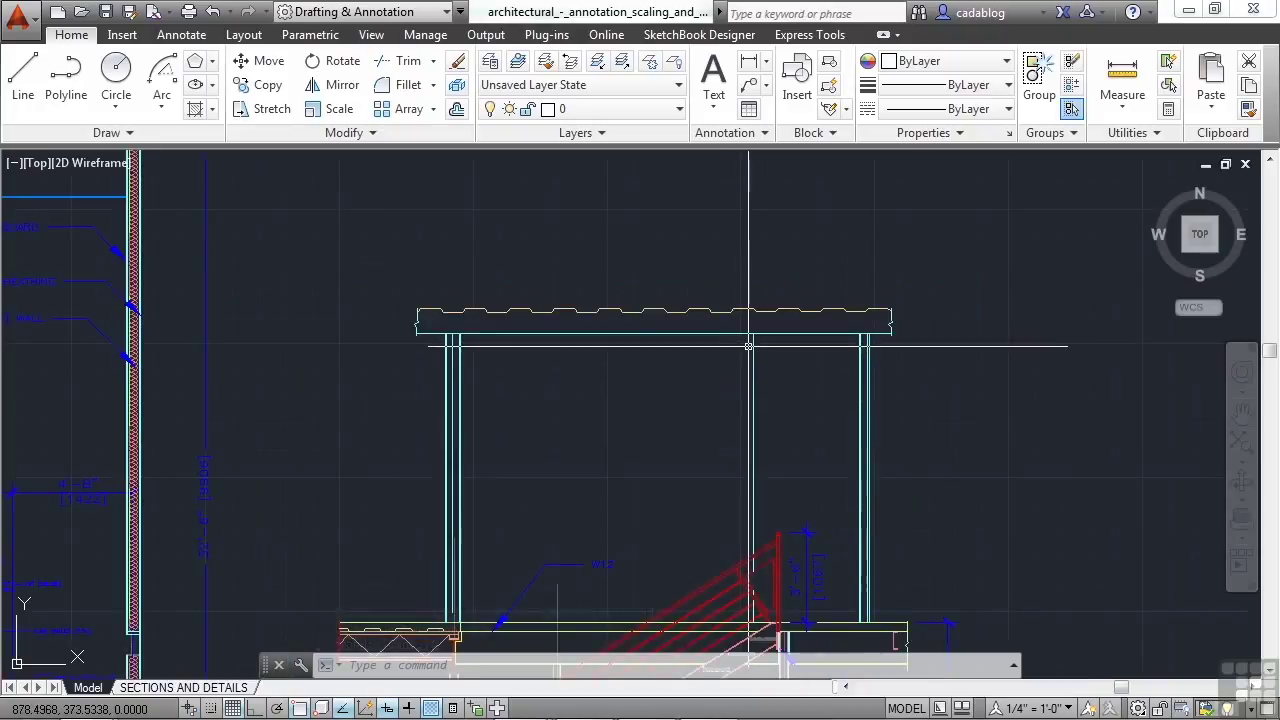
scroll(764, 330, down, 2)
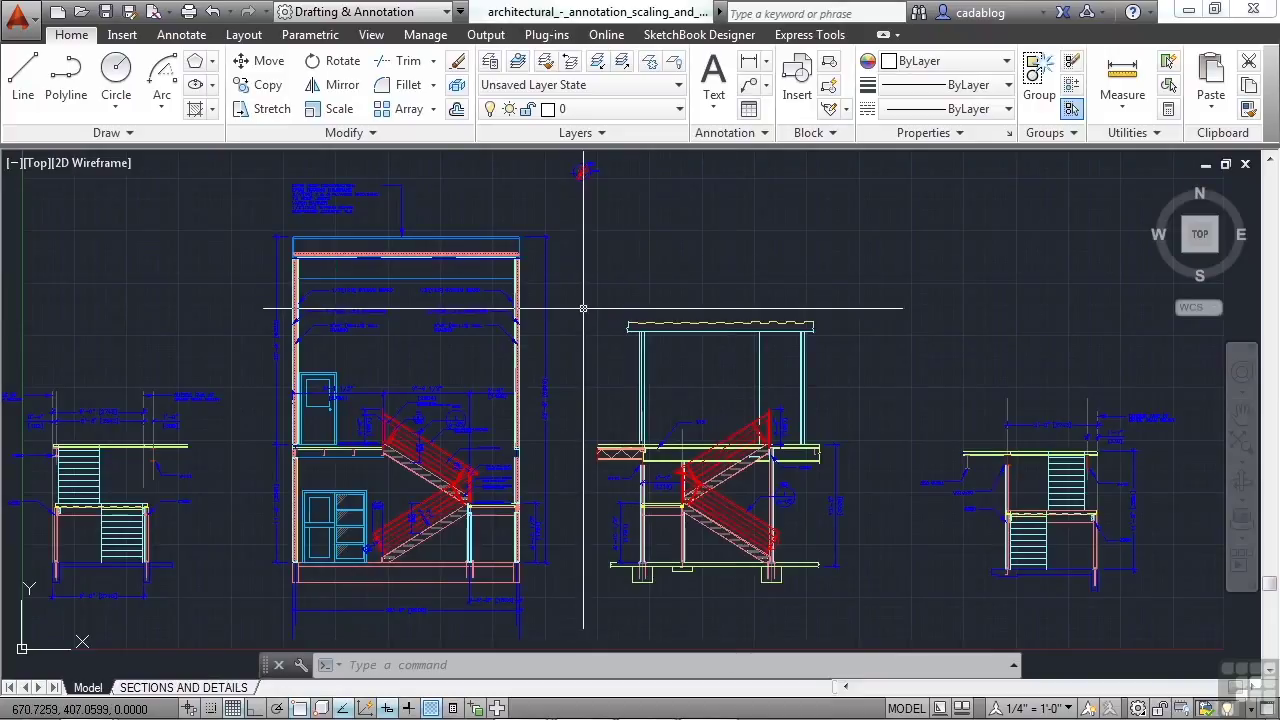
scroll(310, 395, up, 8)
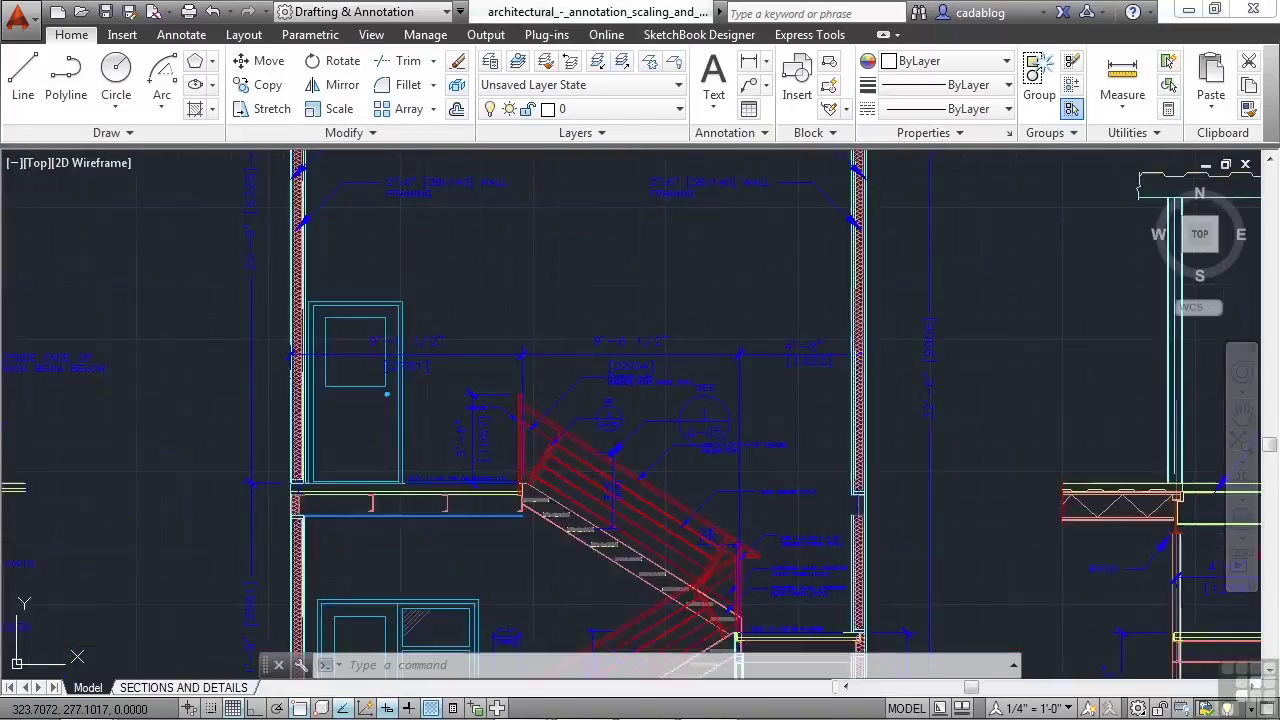
scroll(409, 240, up, 2)
text(list)
key(Return)
click(397, 280)
click(385, 331)
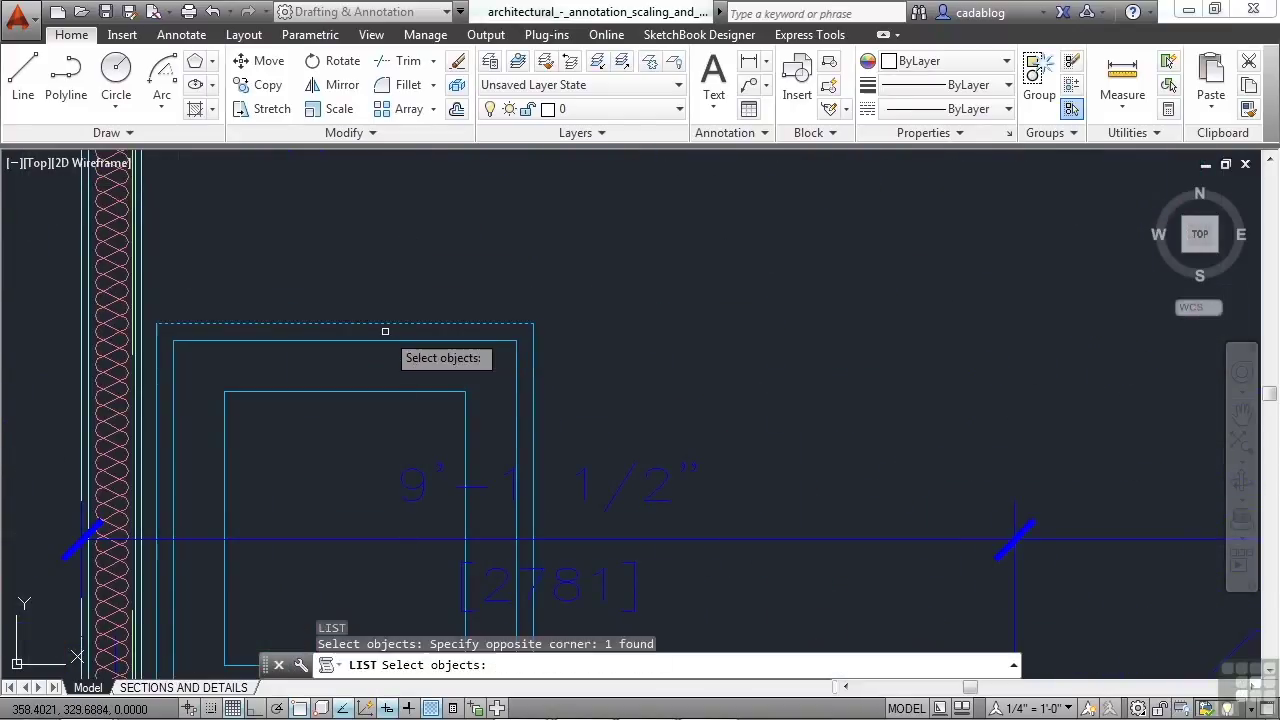
click(381, 381)
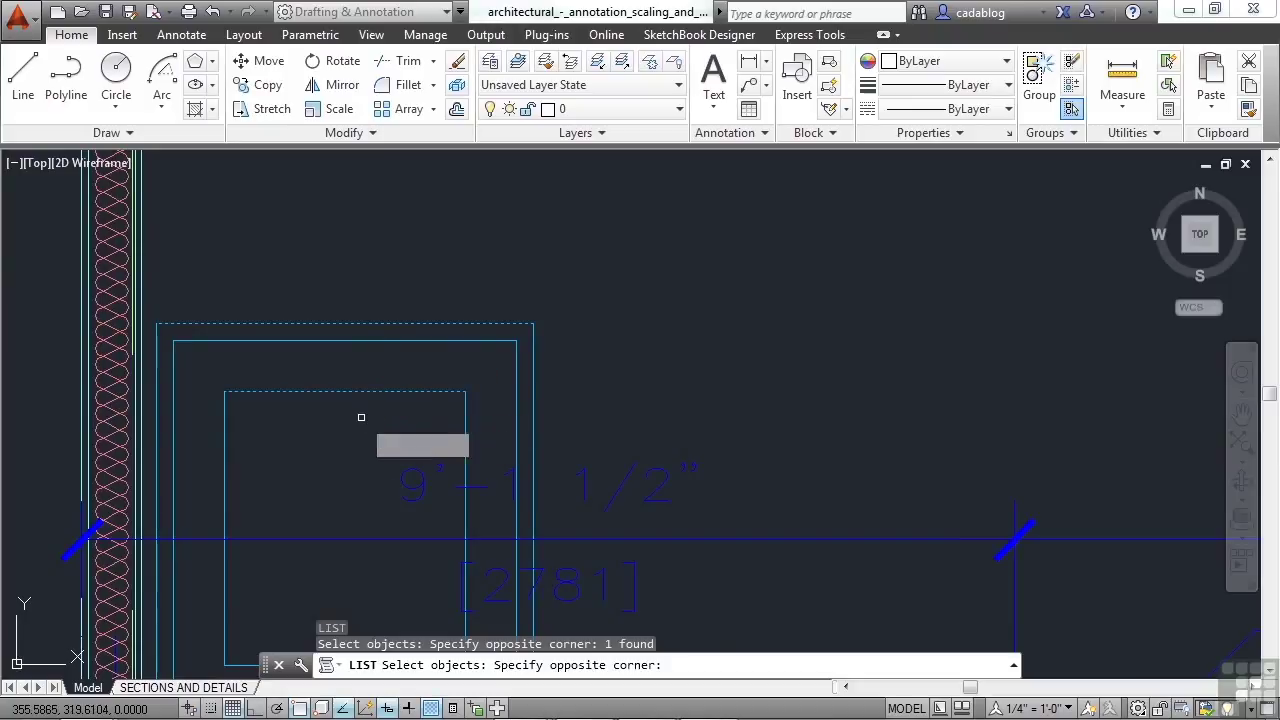
click(359, 419)
Add the top lines of the lower-floor door's outer frame, inner frame and panel to the LIST check, and cancel the command
middle_drag(411, 319, 461, 203)
scroll(486, 237, down, 6)
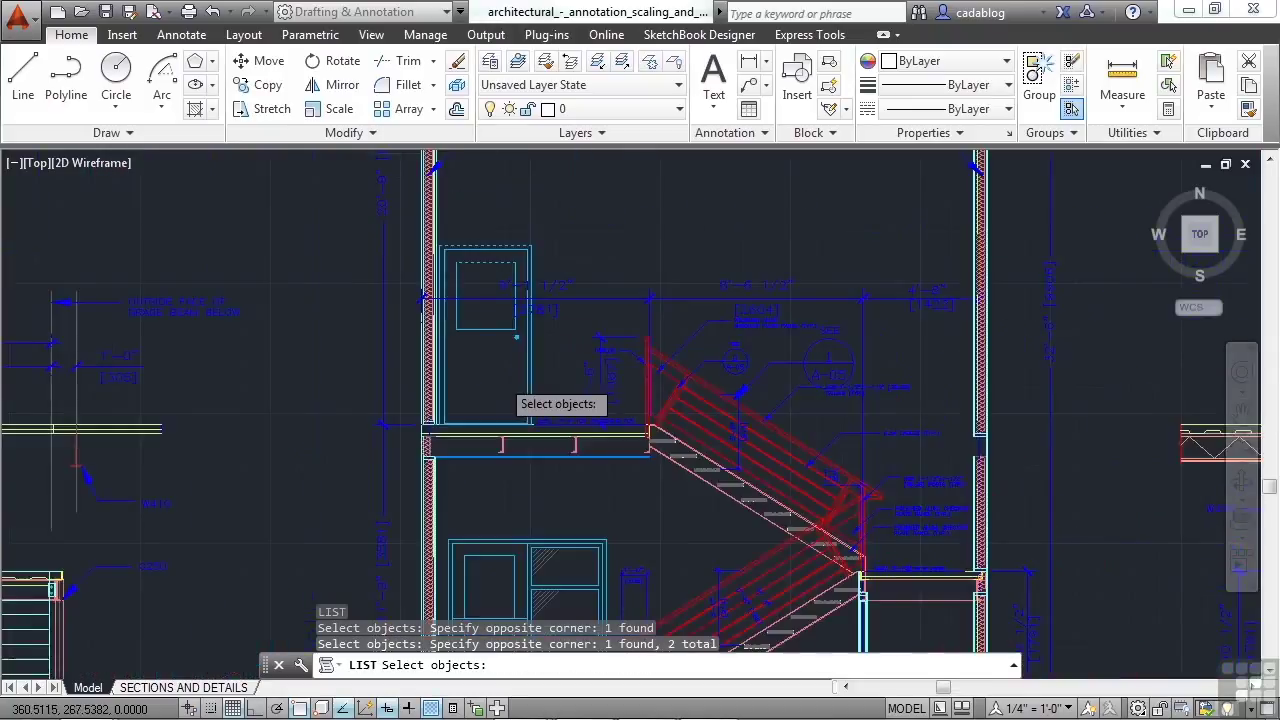
scroll(512, 488, up, 5)
click(477, 228)
click(471, 243)
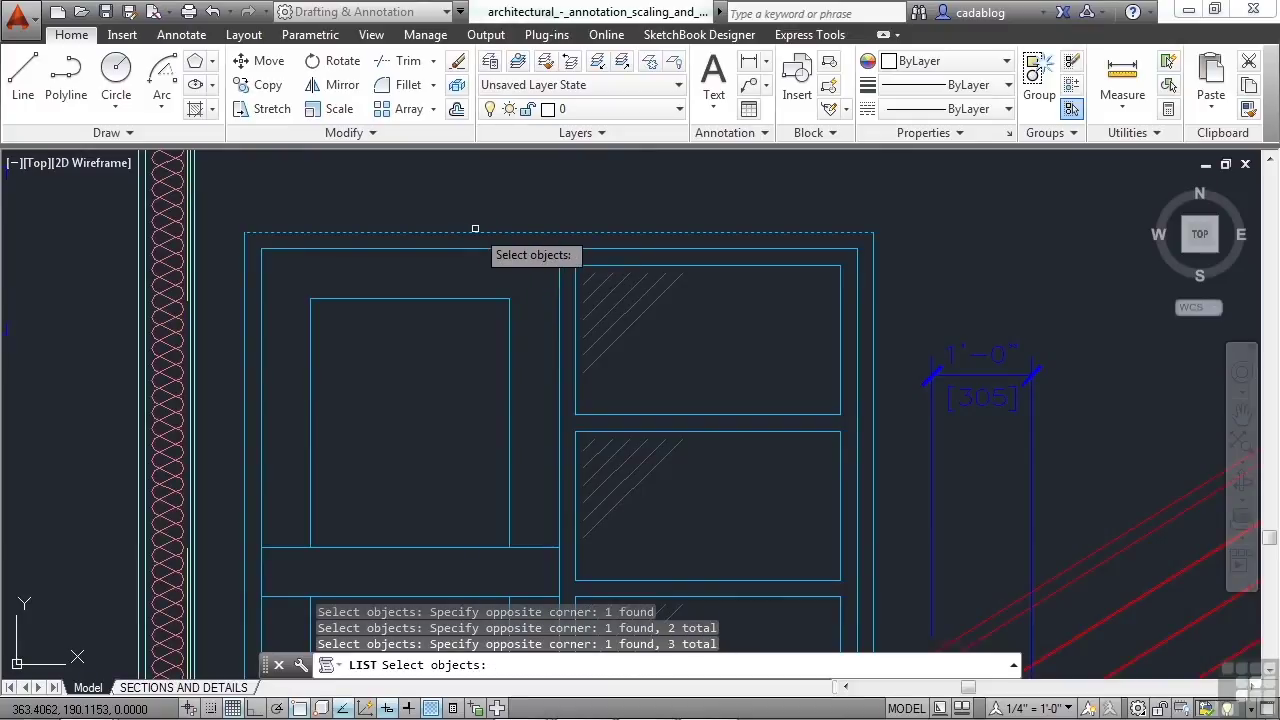
click(475, 238)
click(470, 258)
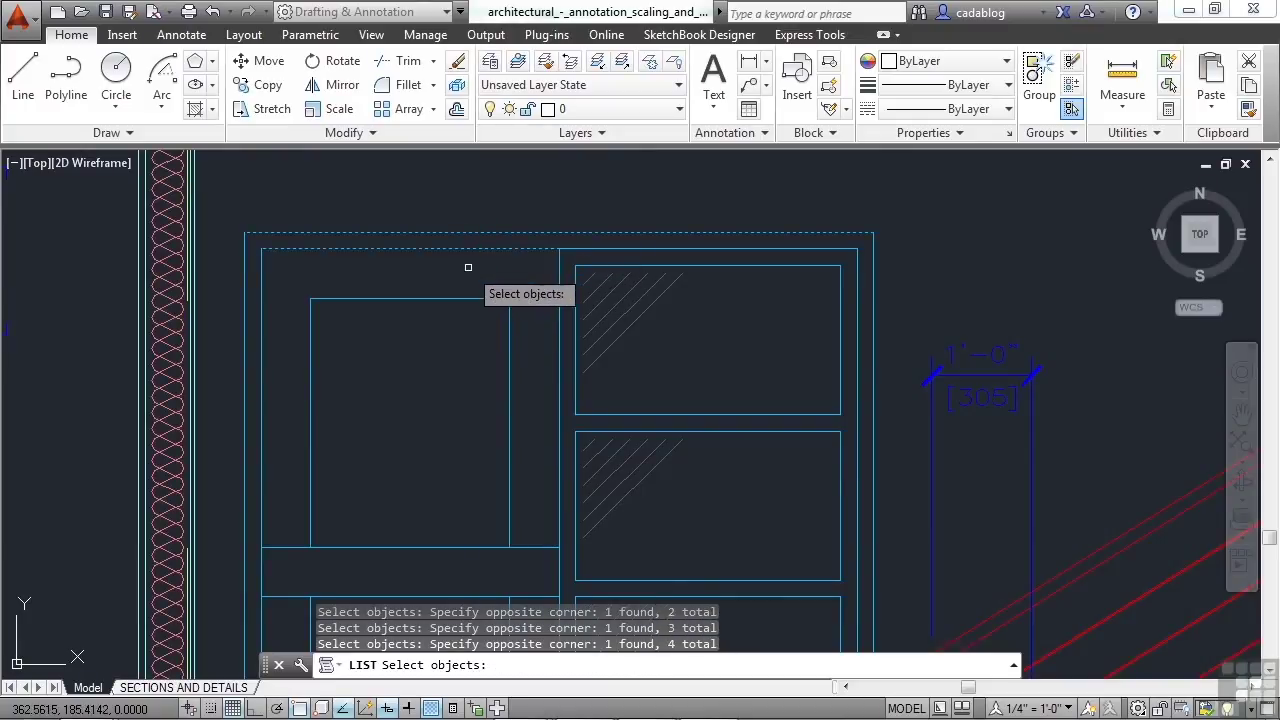
click(466, 294)
click(449, 320)
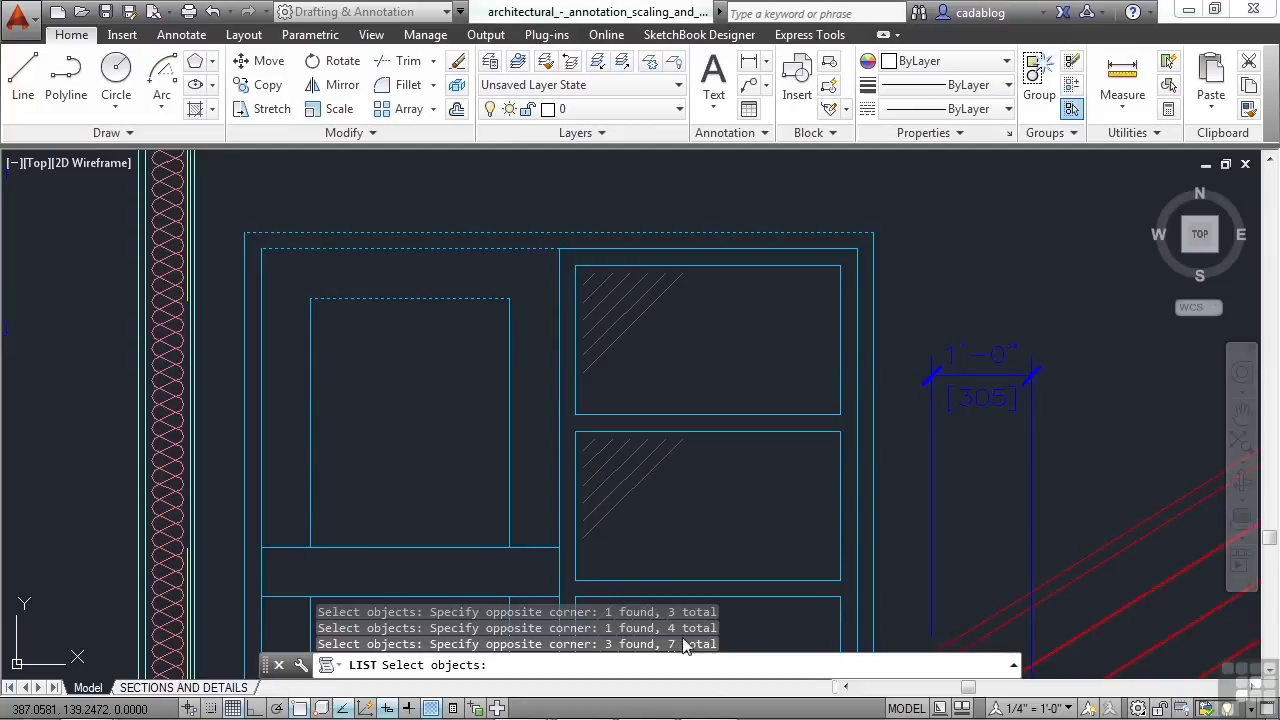
key(Escape)
key(Escape)
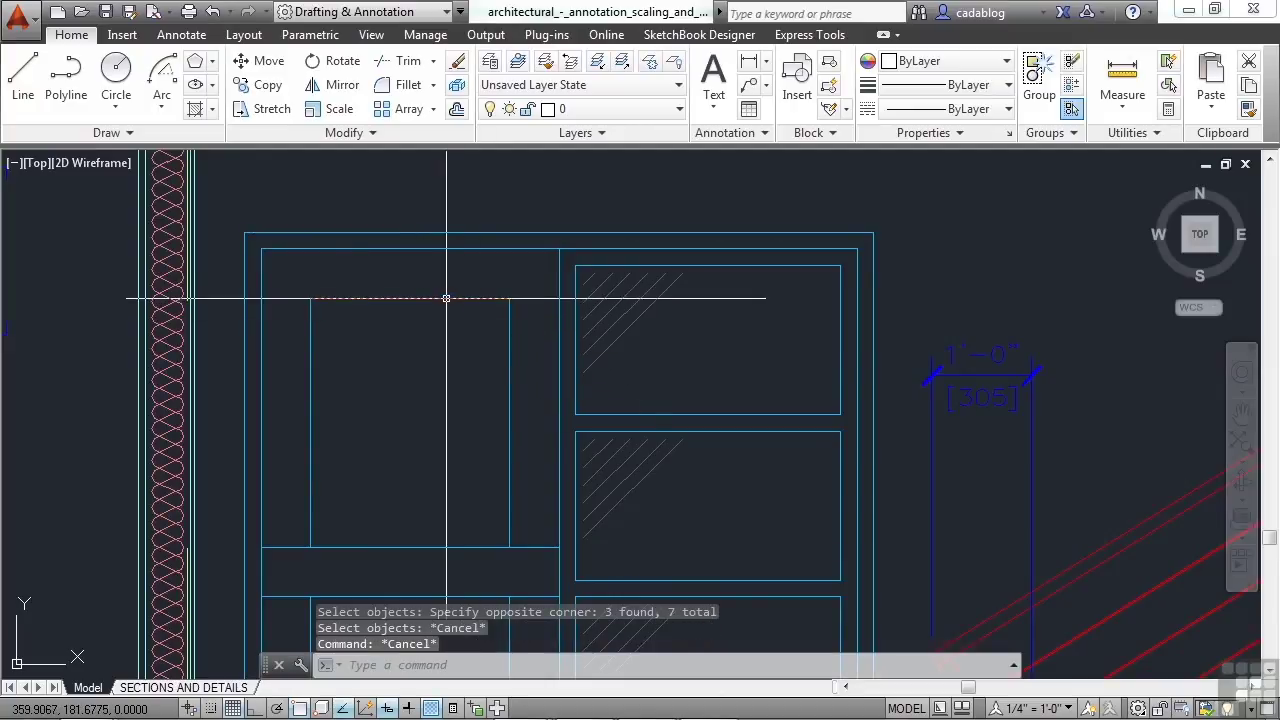
Delete the three overlapping lines at the top of the lower-floor door panel one at a time, and restore the last with OOPS
click(446, 298)
key(Delete)
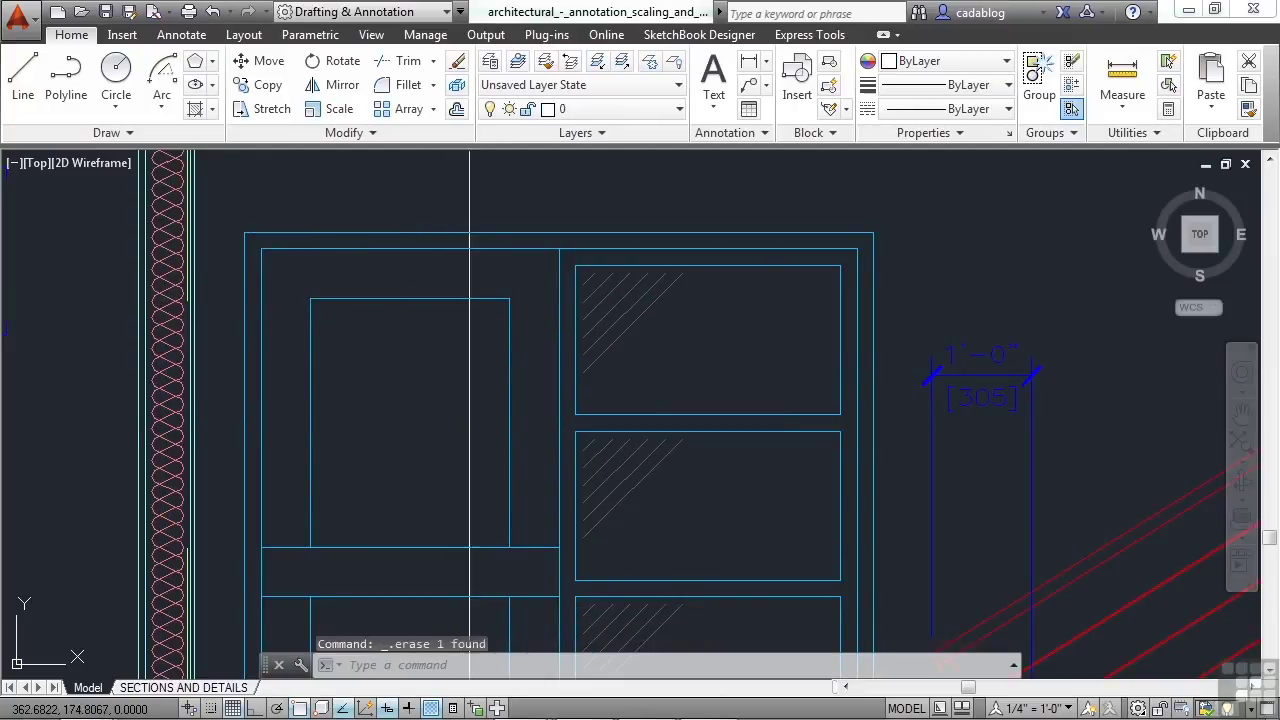
click(469, 298)
key(Delete)
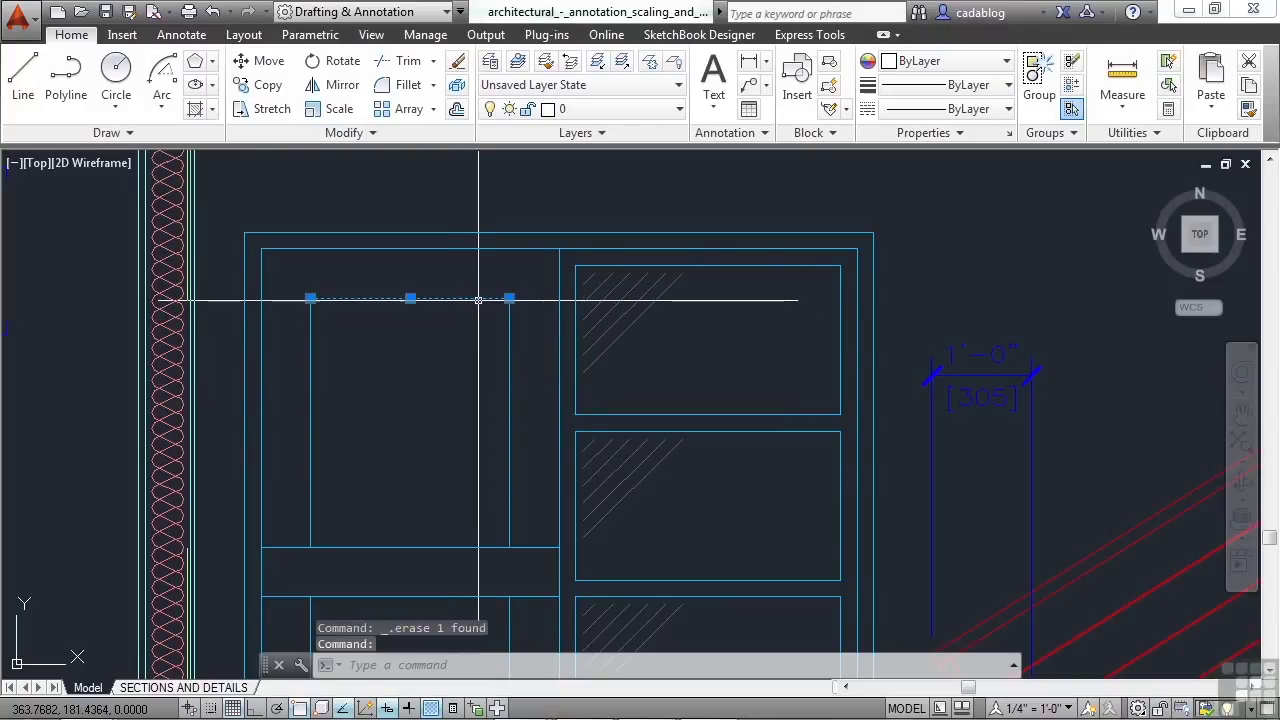
click(478, 298)
key(Delete)
text(oops)
key(Return)
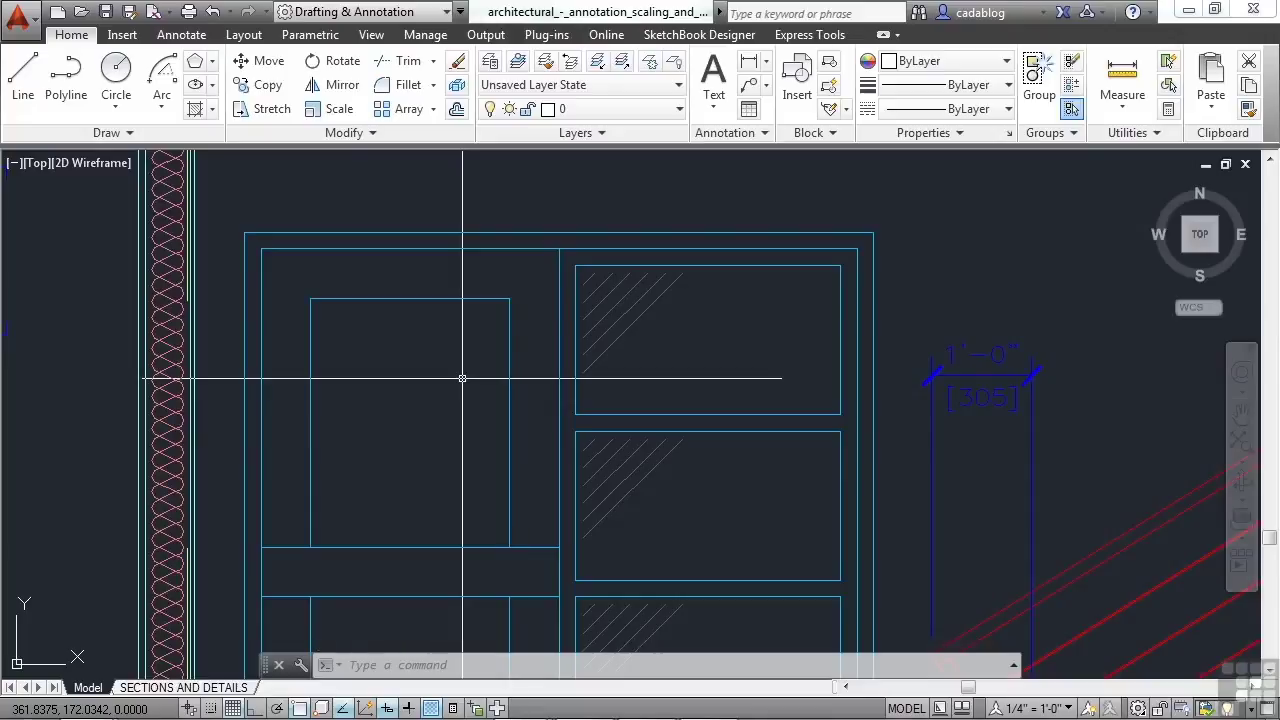
Run OVERKILL on the entire drawing, keeping the 0.000001 tolerance and the existing duplicate-removal options
middle_click(462, 378)
middle_click(462, 378)
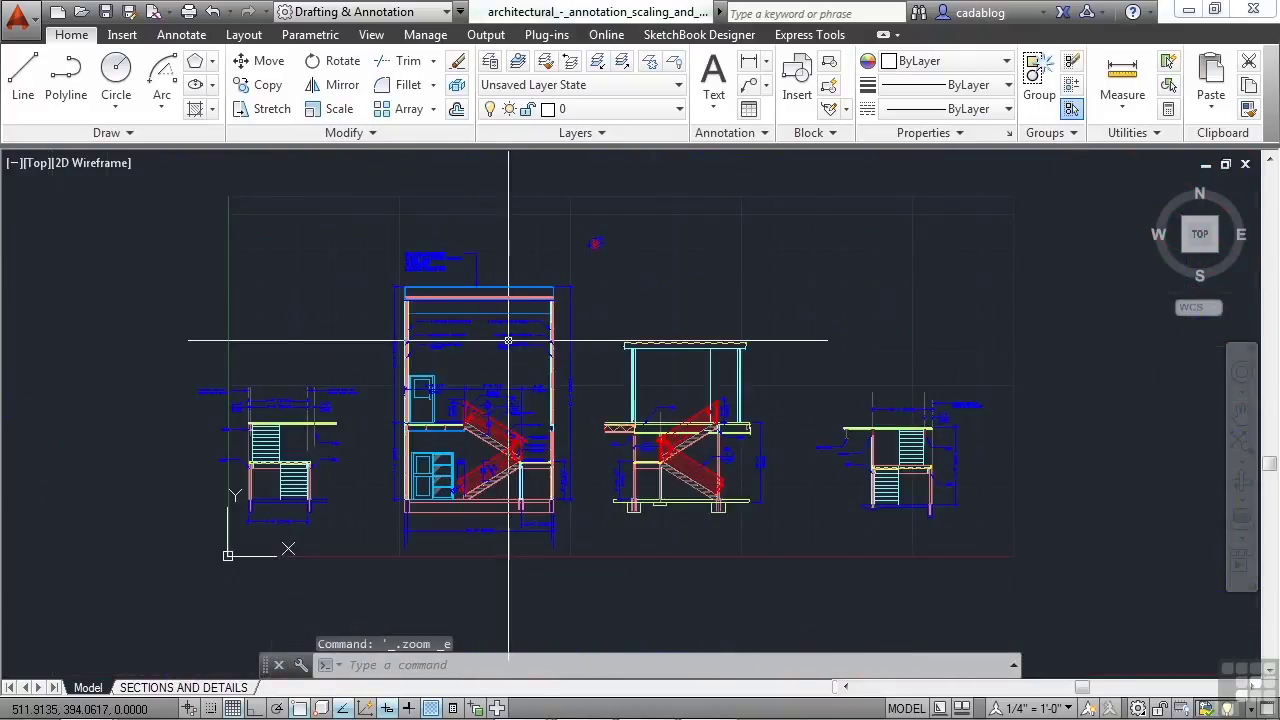
text(o)
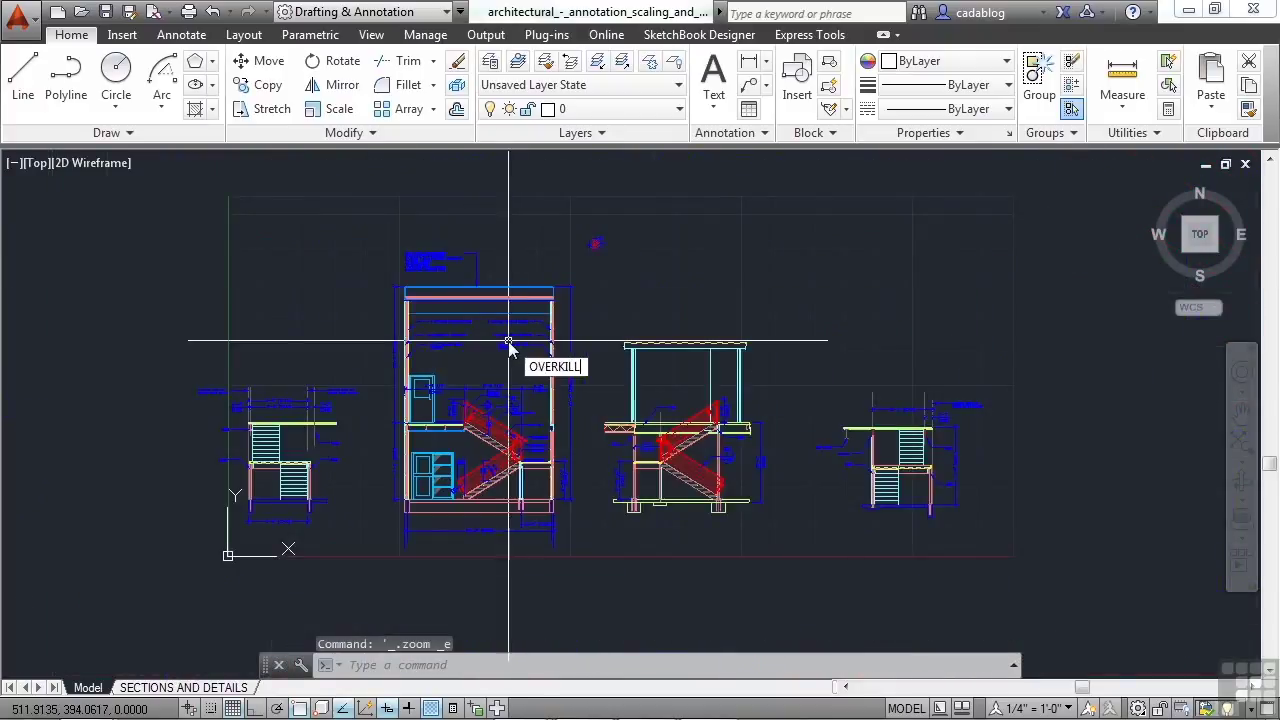
key(Return)
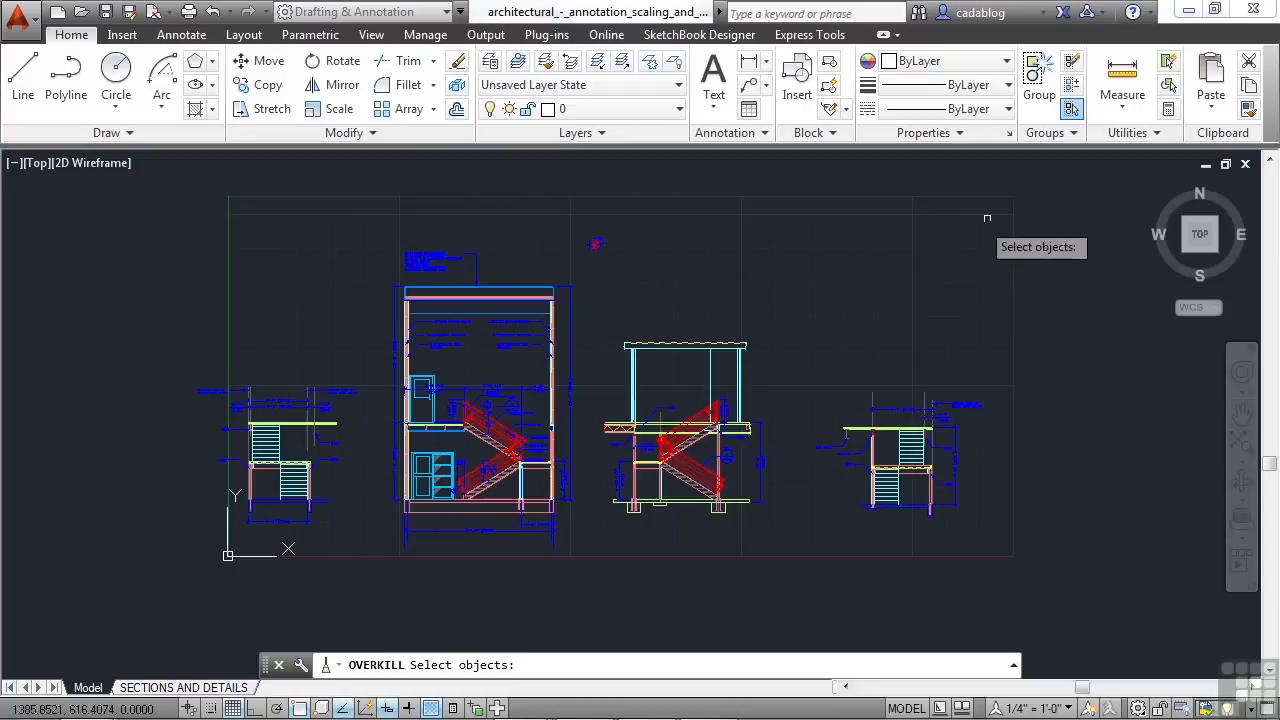
click(1045, 180)
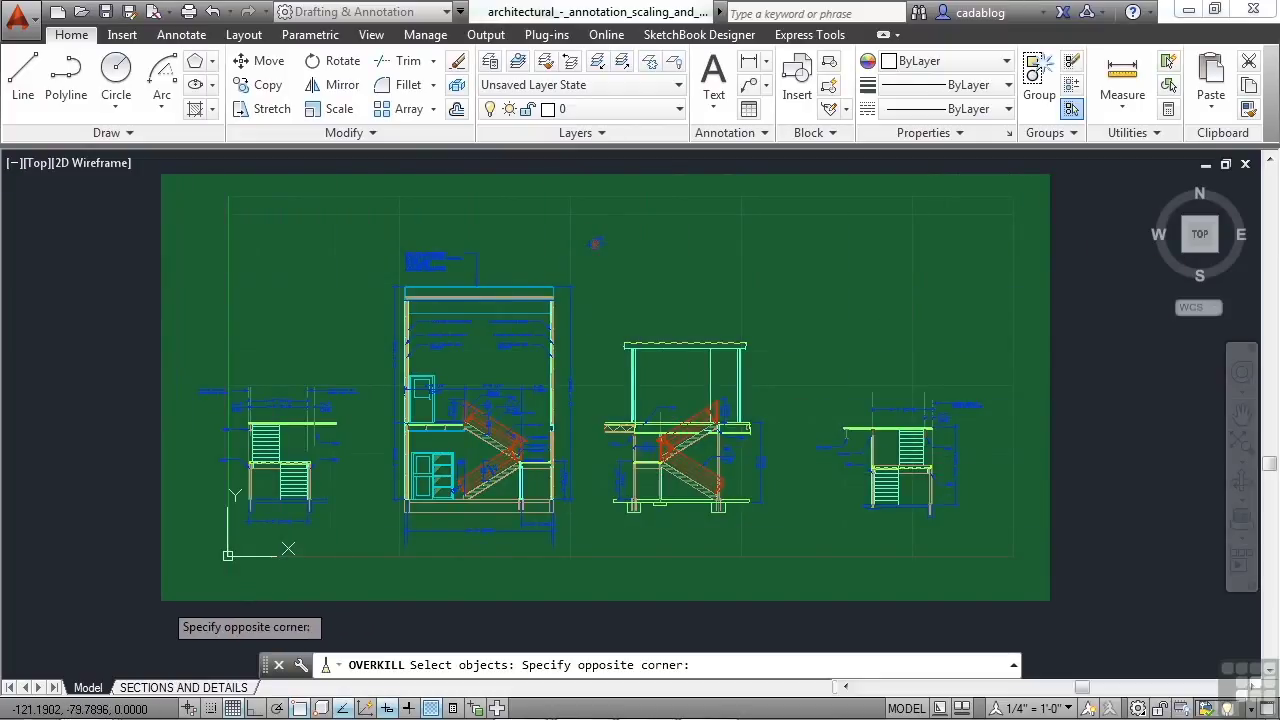
click(148, 603)
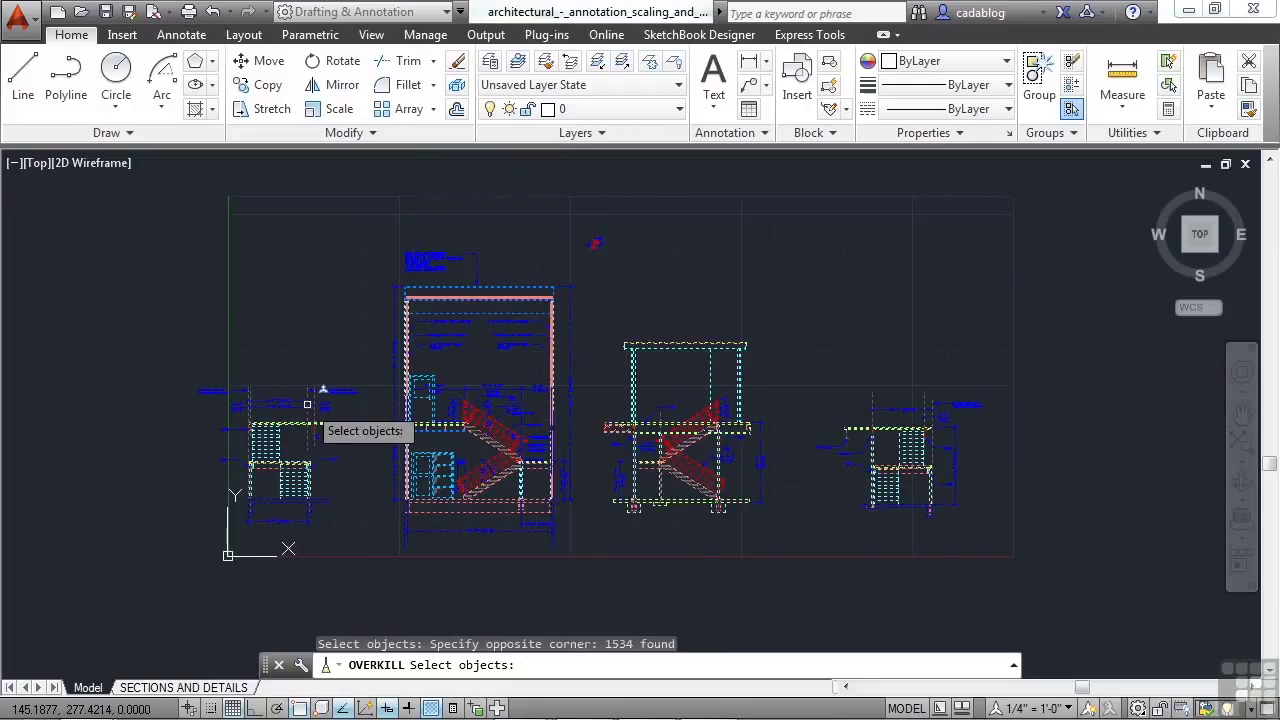
key(Return)
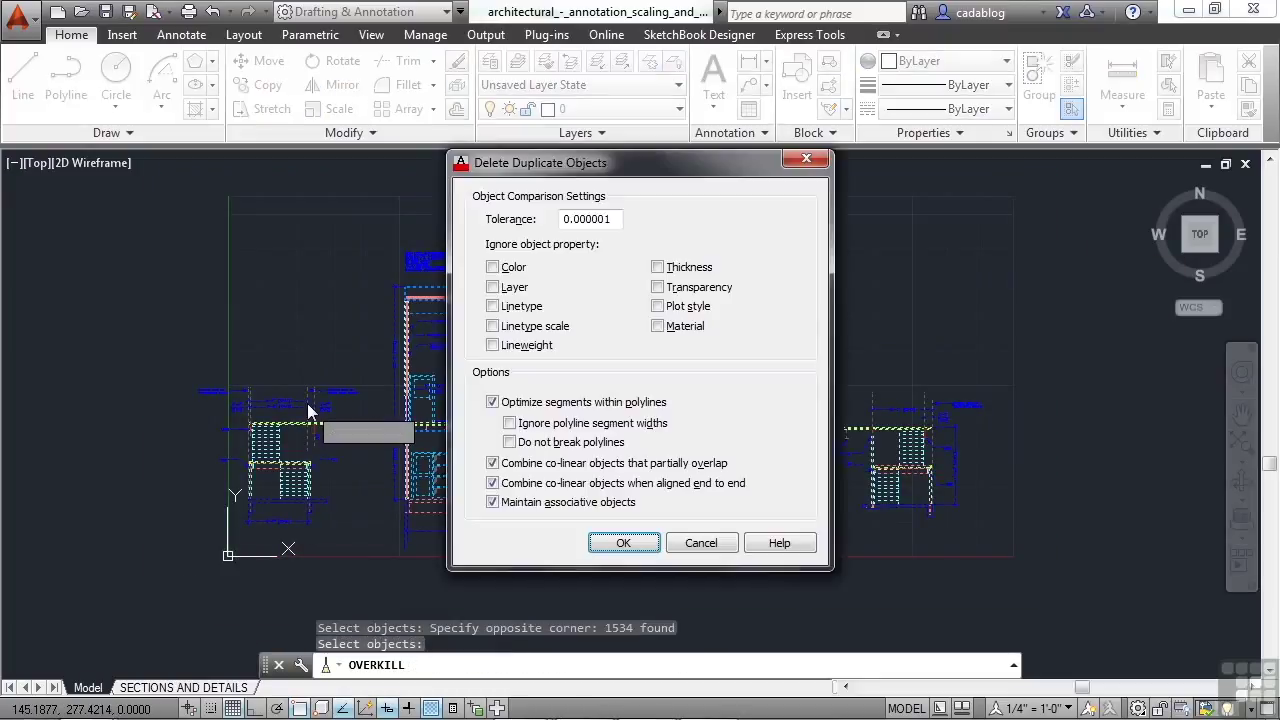
click(620, 544)
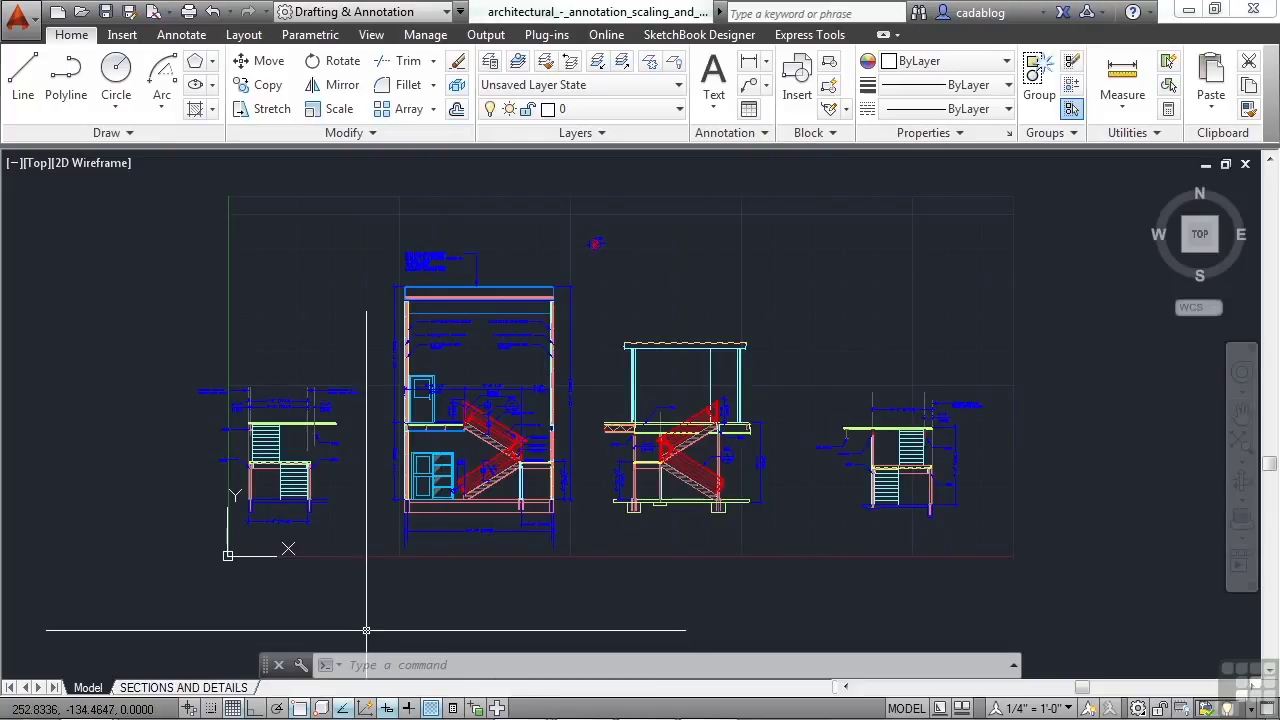
Review the OVERKILL results in the expanded command history, and collapse it again
key(F2)
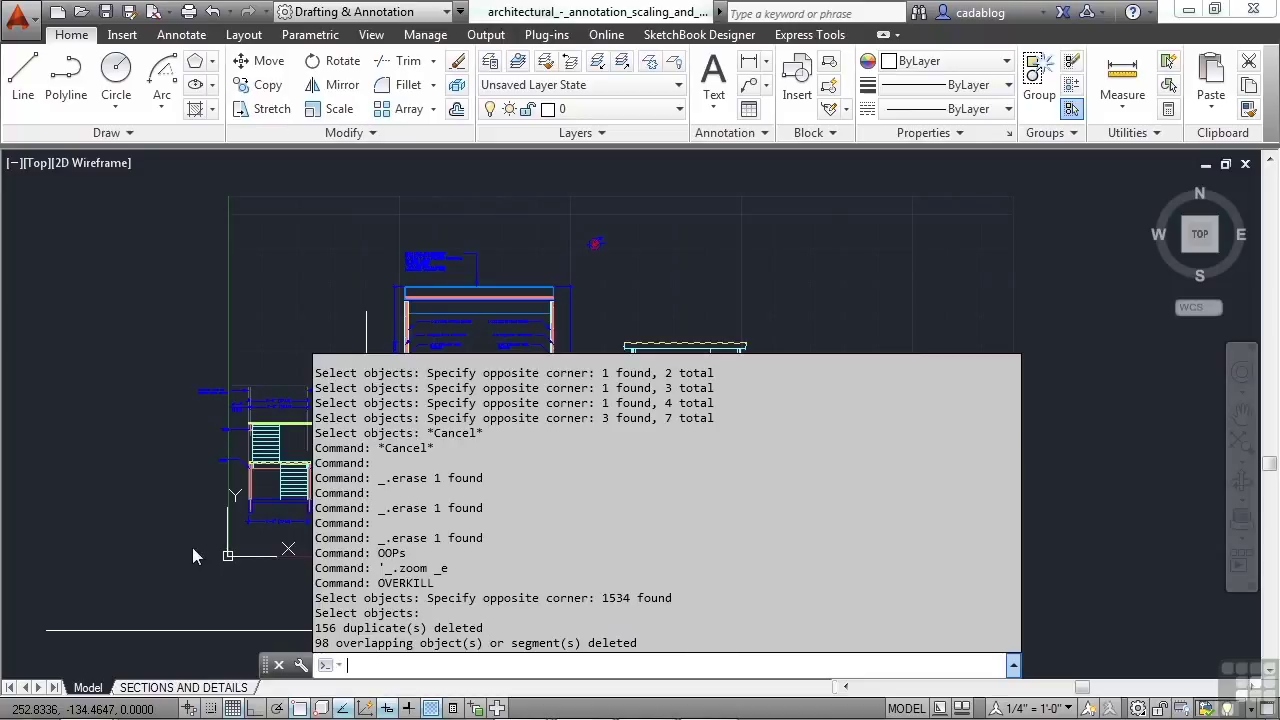
key(F2)
mouse_move(221, 392)
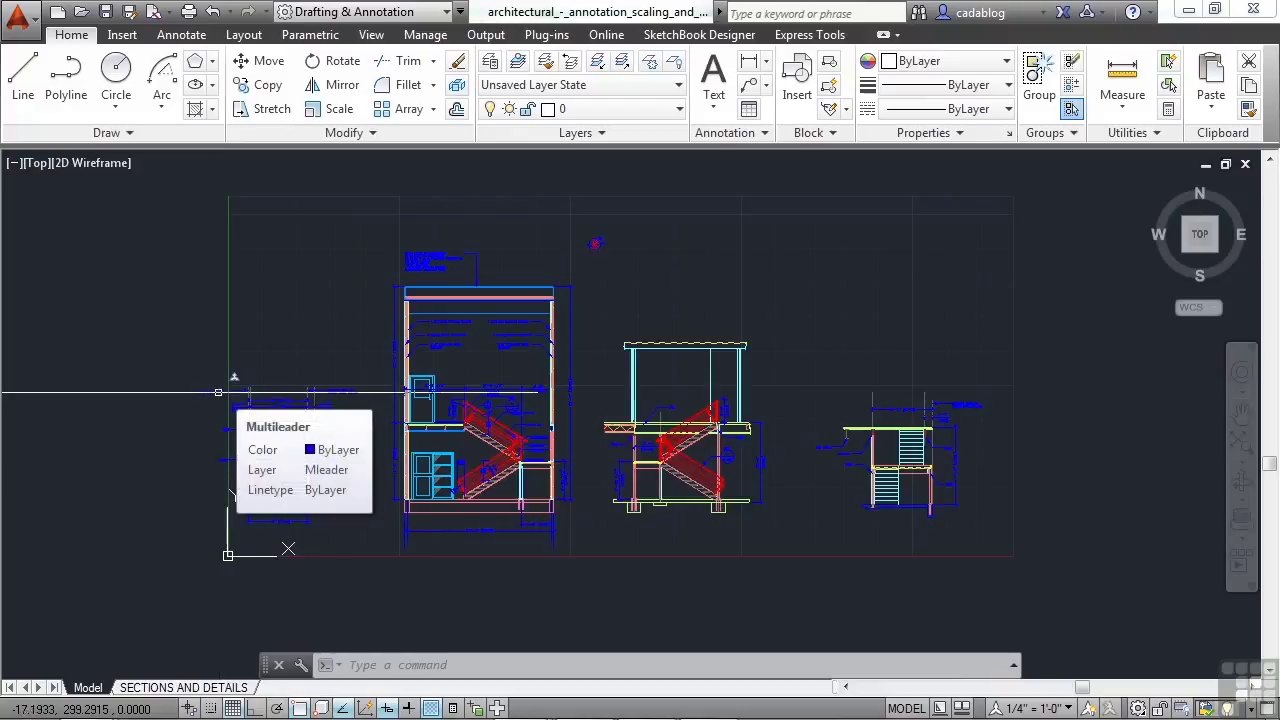